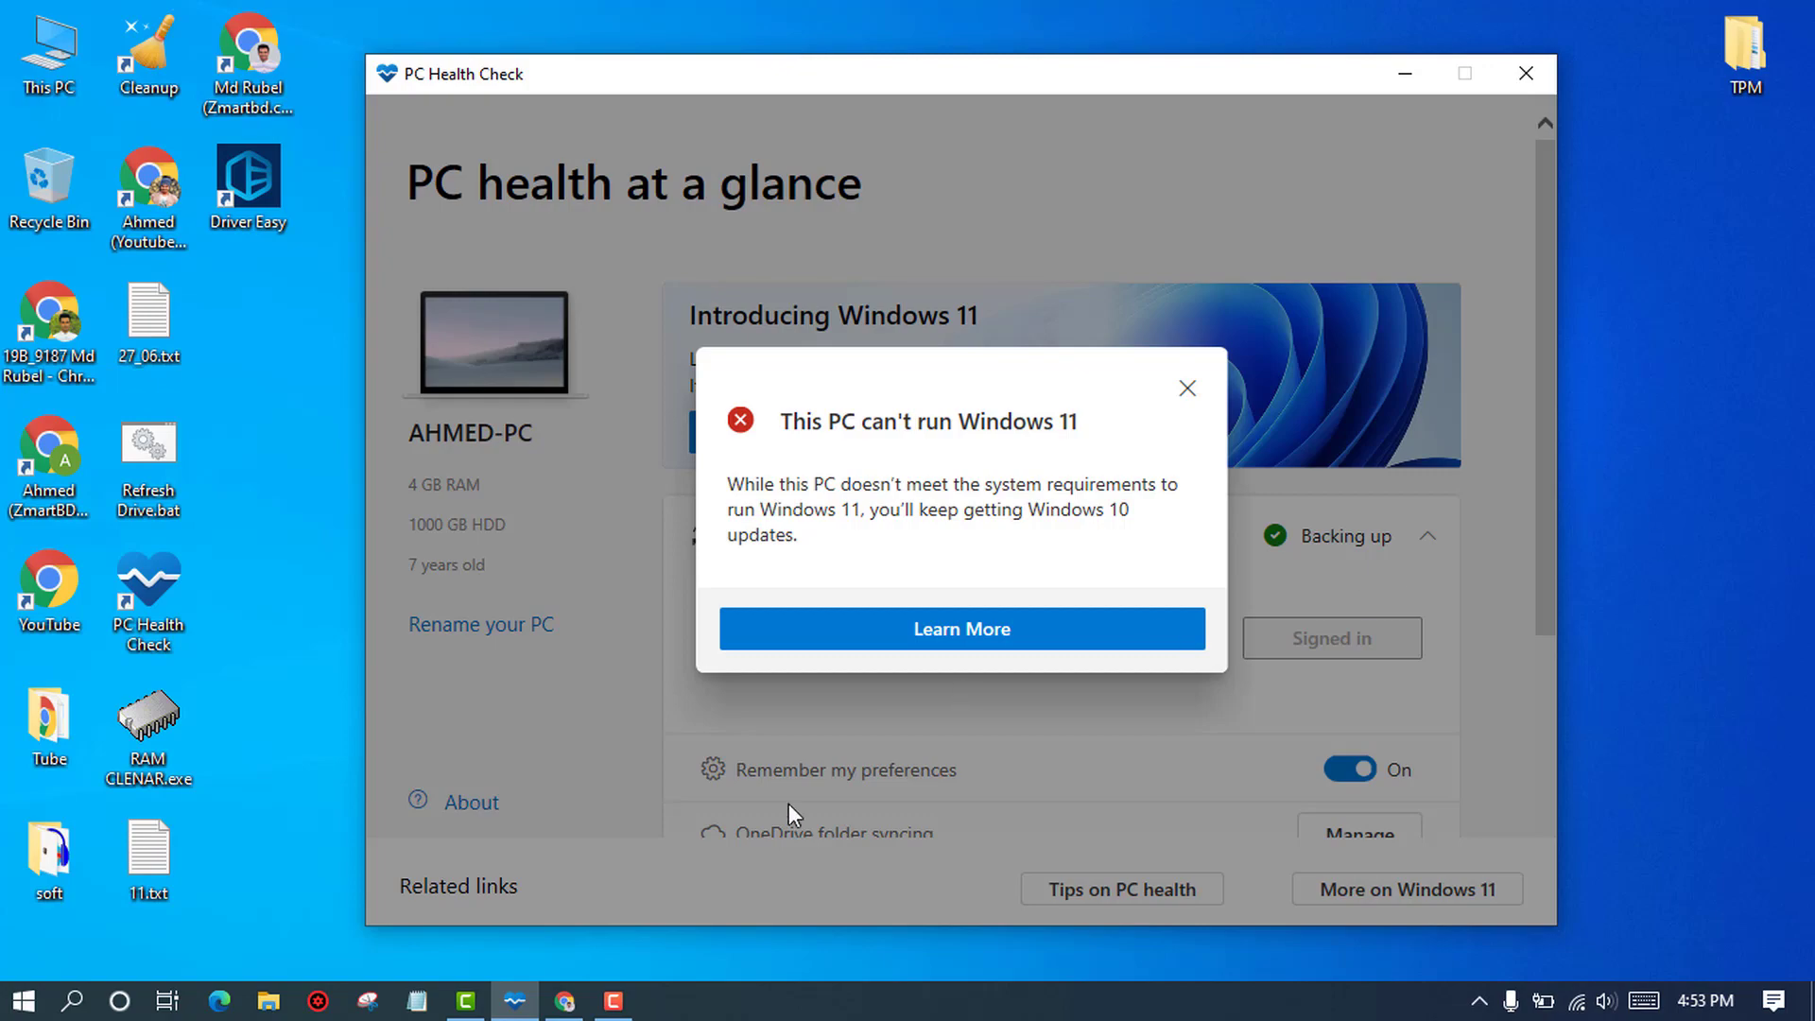
pyautogui.click(564, 1000)
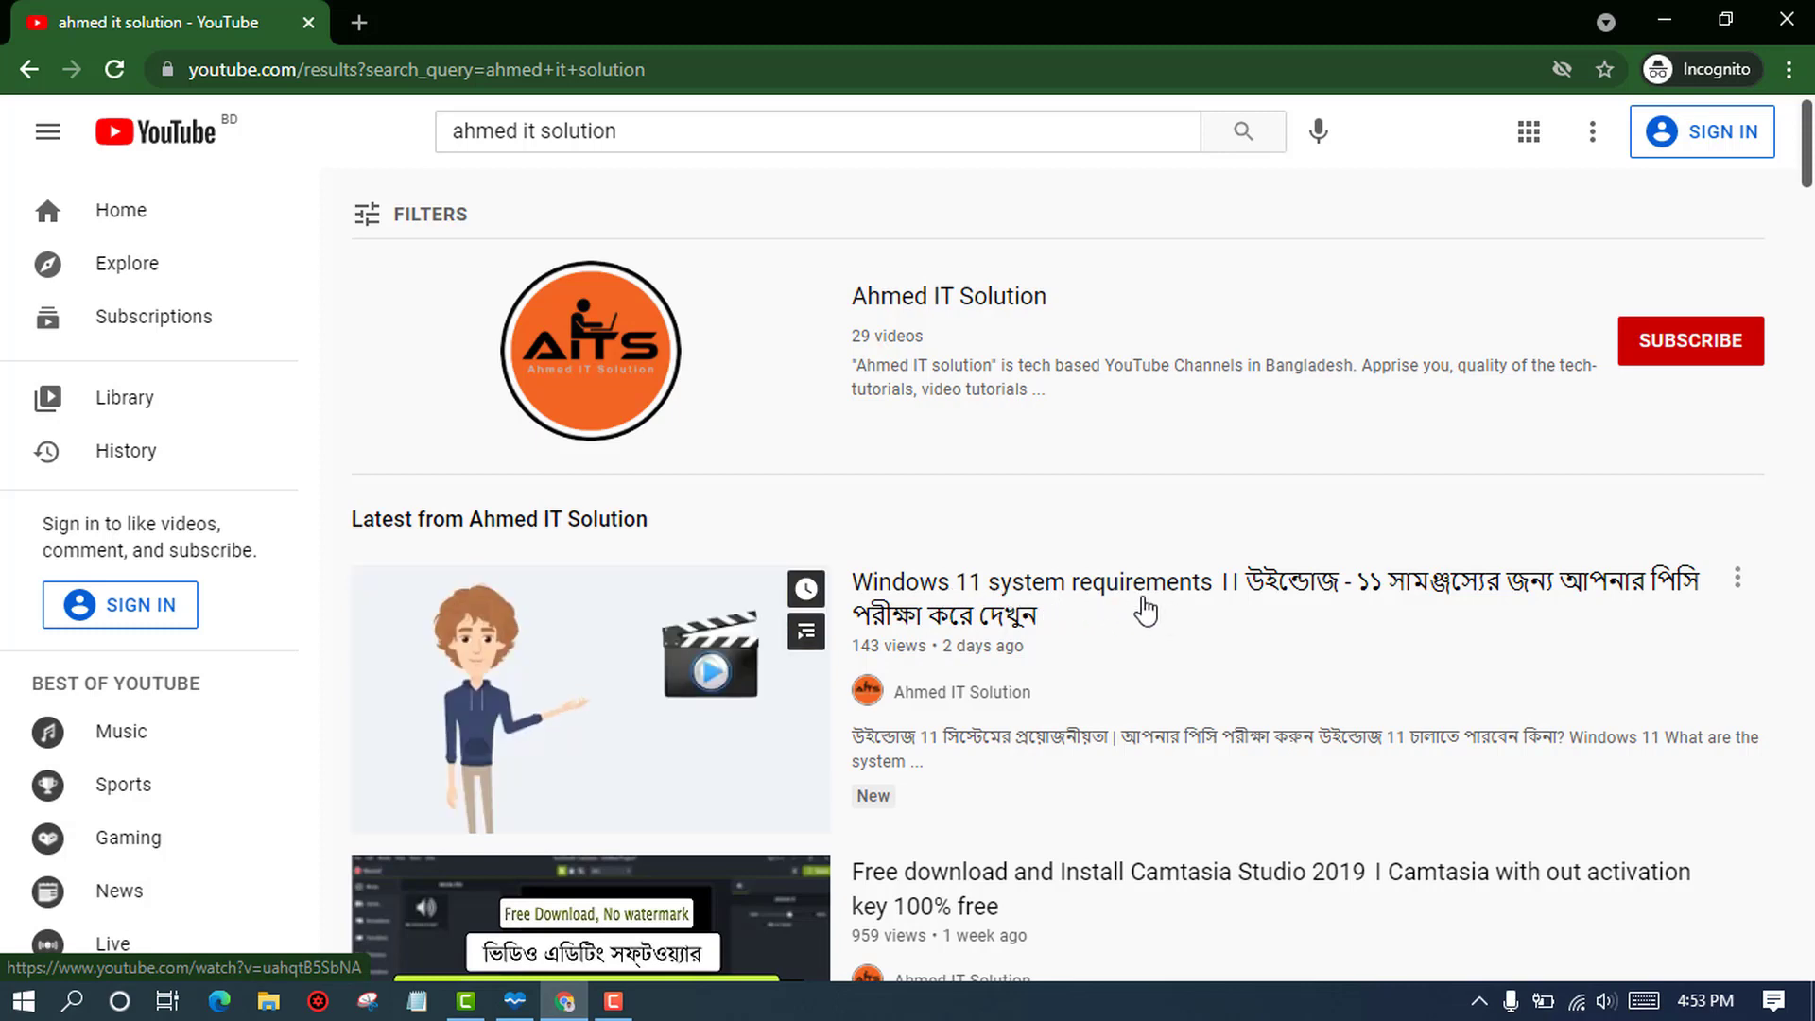
pyautogui.click(1662, 20)
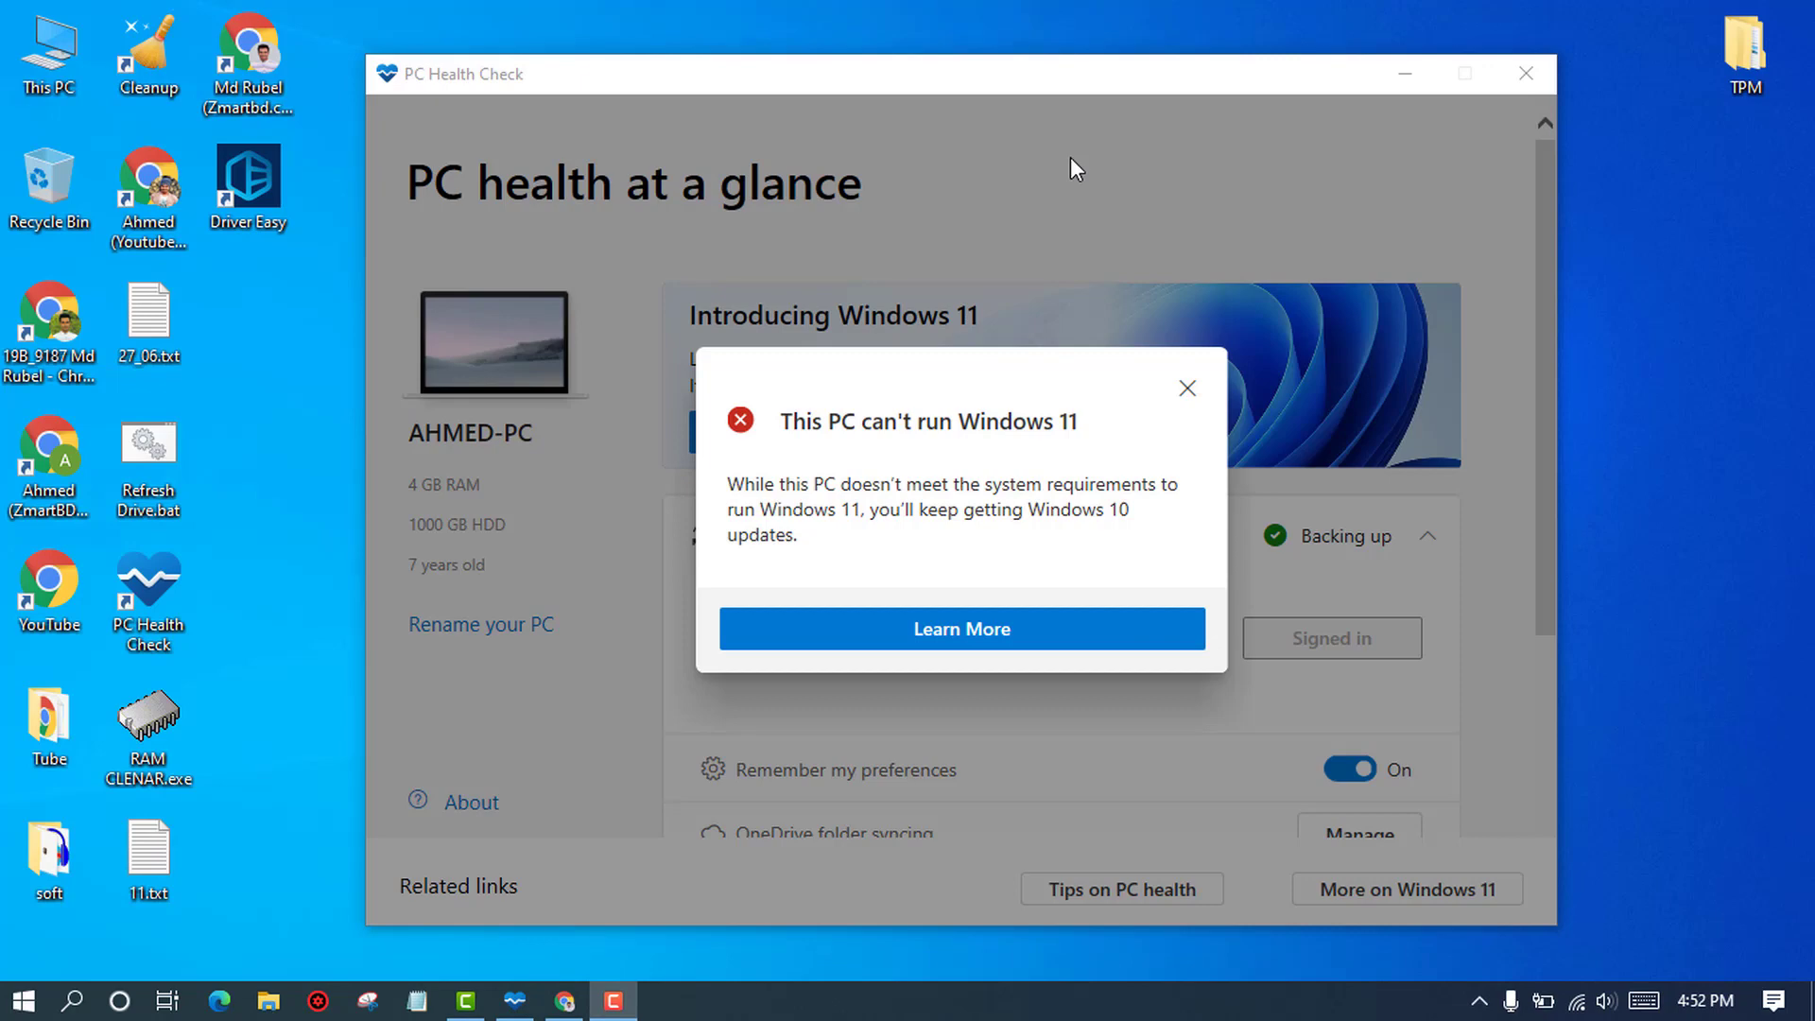
pyautogui.moveTo(960, 422); pyautogui.dragTo(1083, 427)
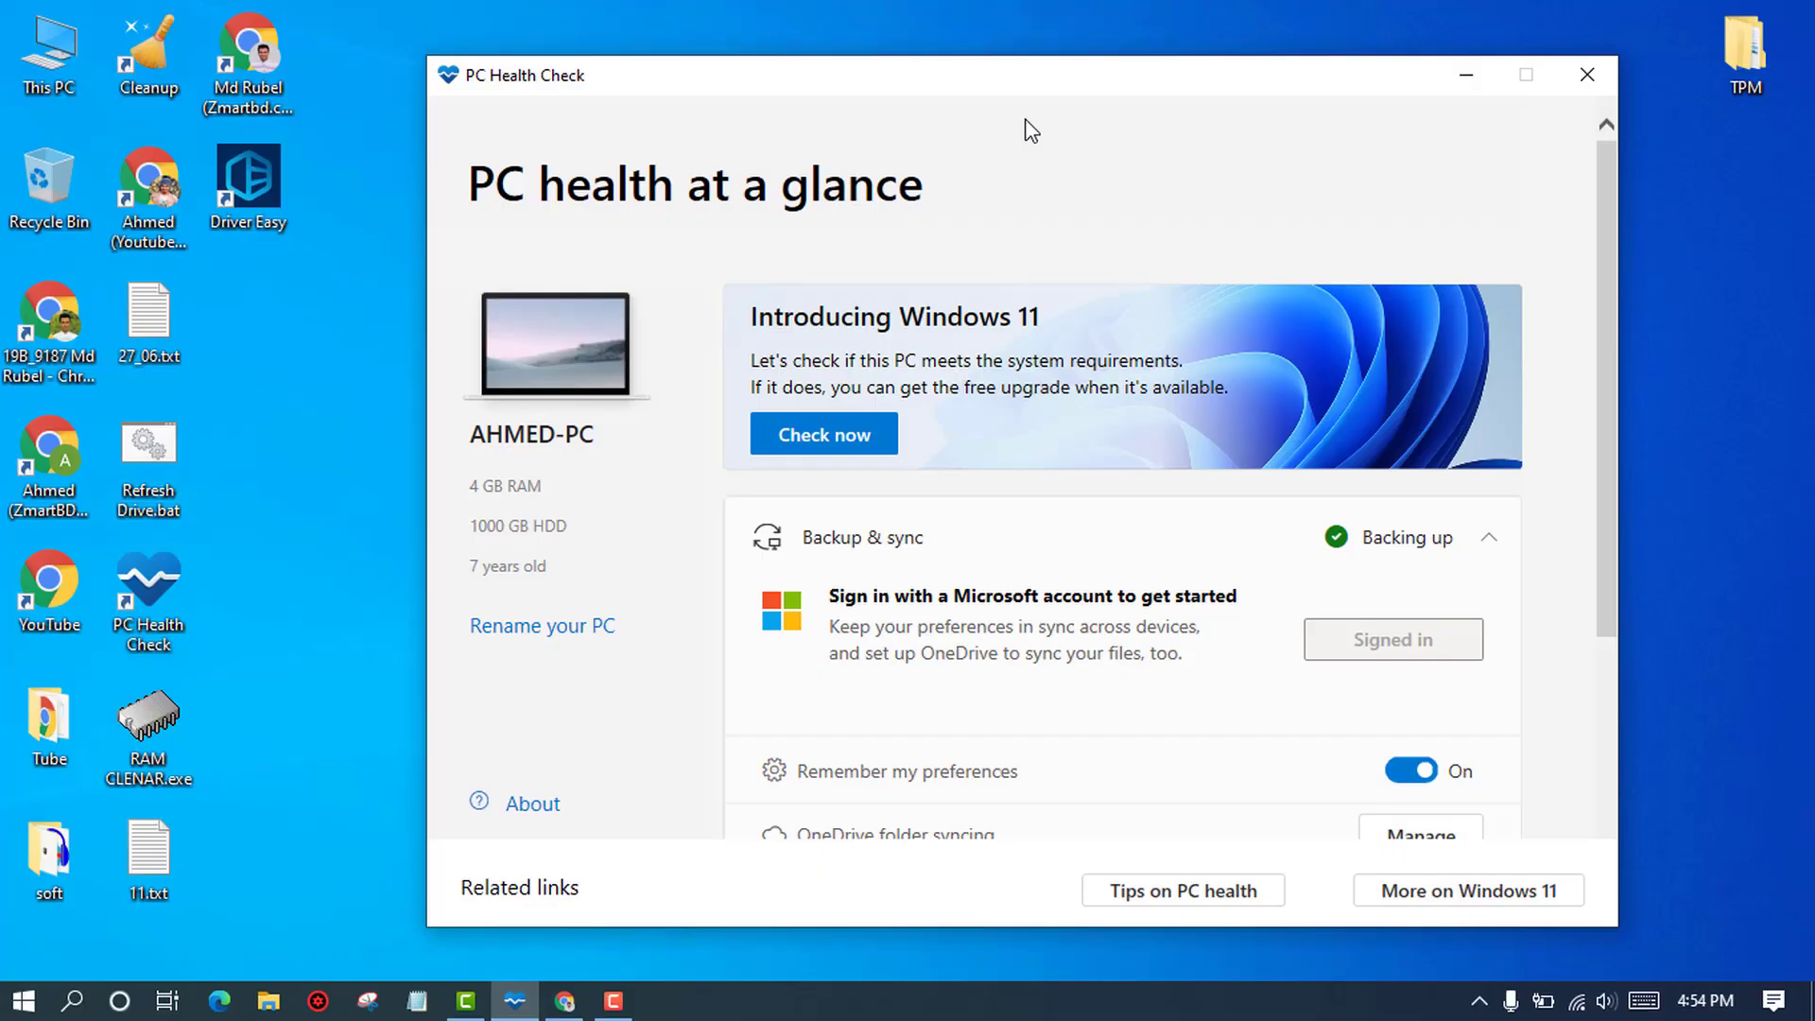
# Run tpm.msc to check the computer's TPM status, and minimize the TPM management console
pyautogui.click(345, 369)
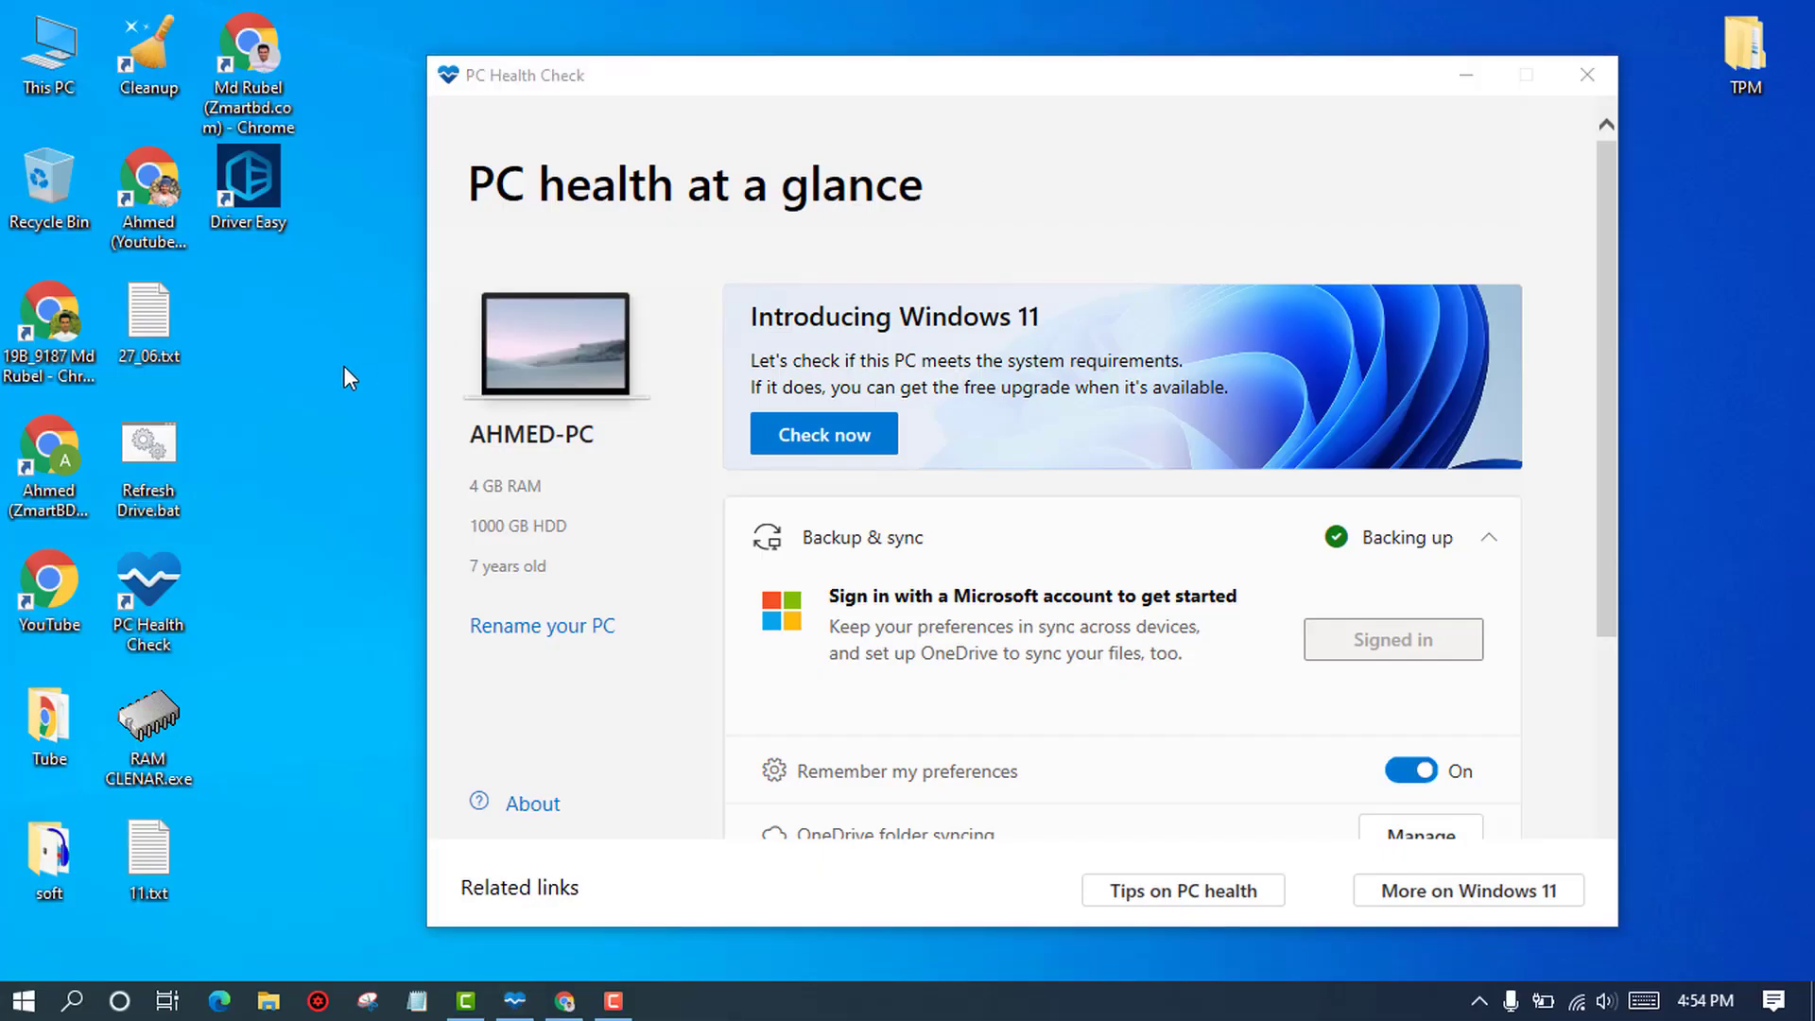
pyautogui.press('super+r')
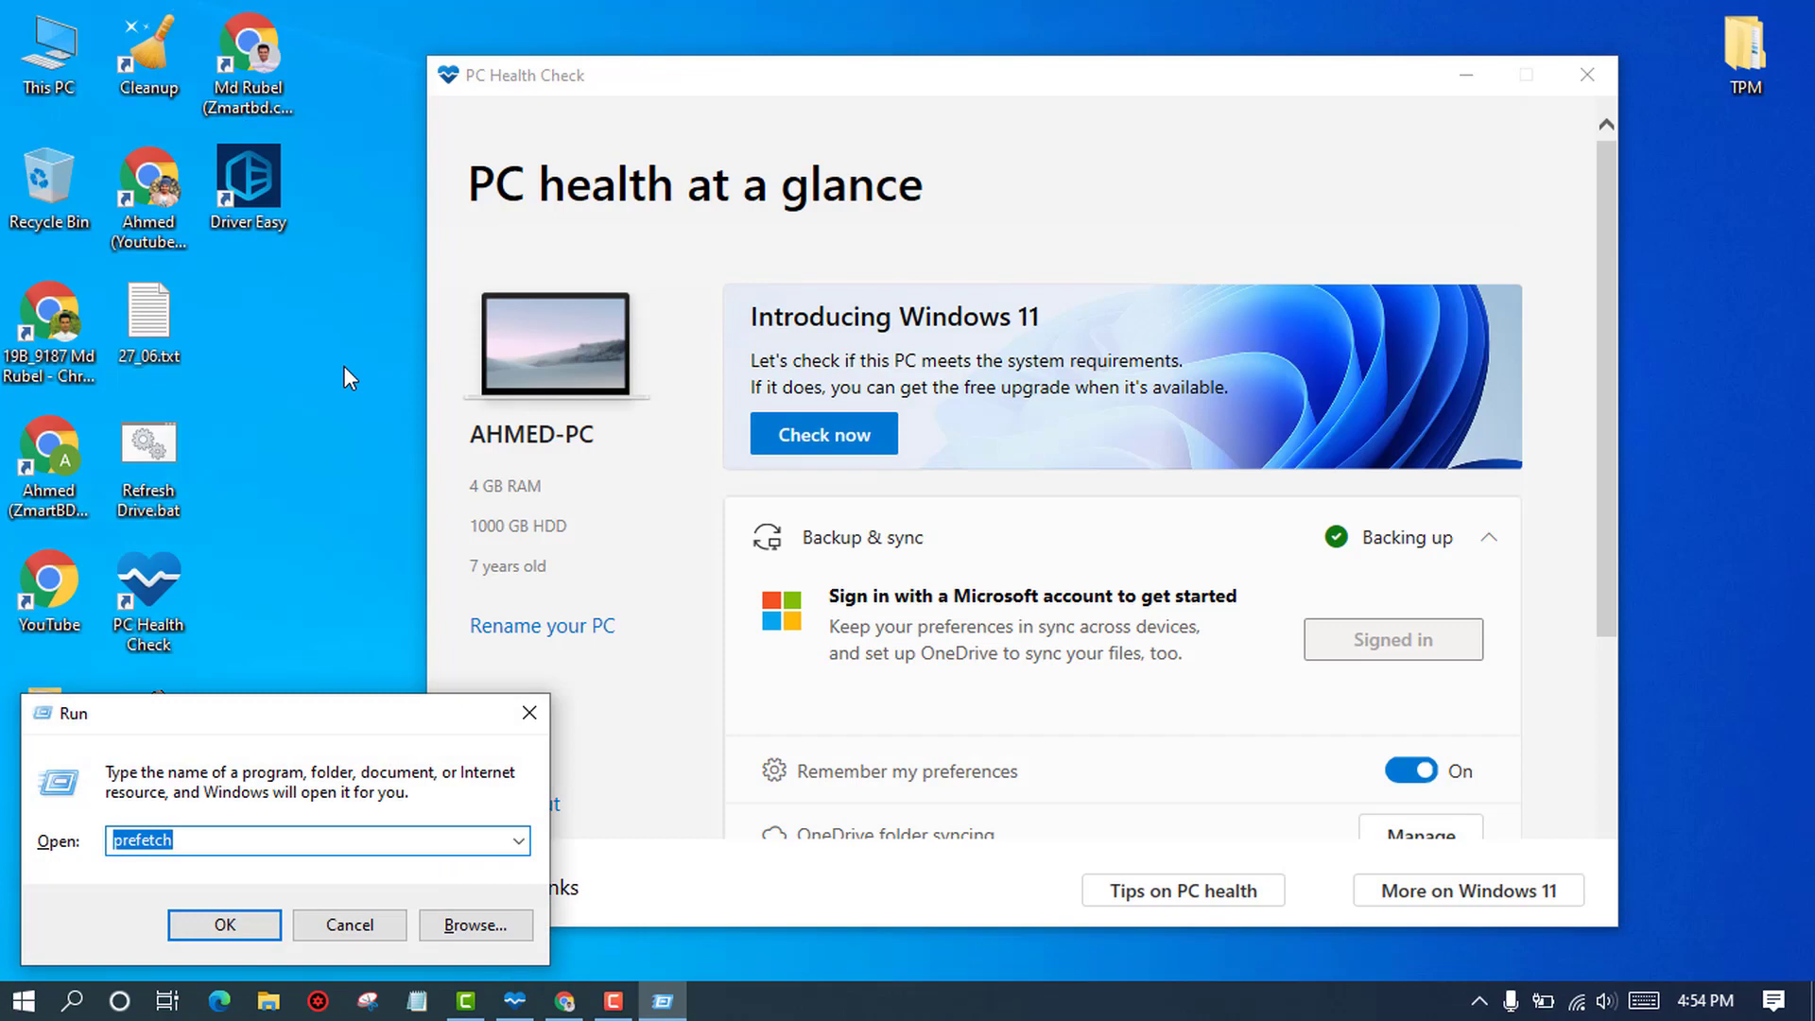
pyautogui.press('Down')
pyautogui.press('Down')
pyautogui.press('Down')
pyautogui.press('Down')
pyautogui.press('Down')
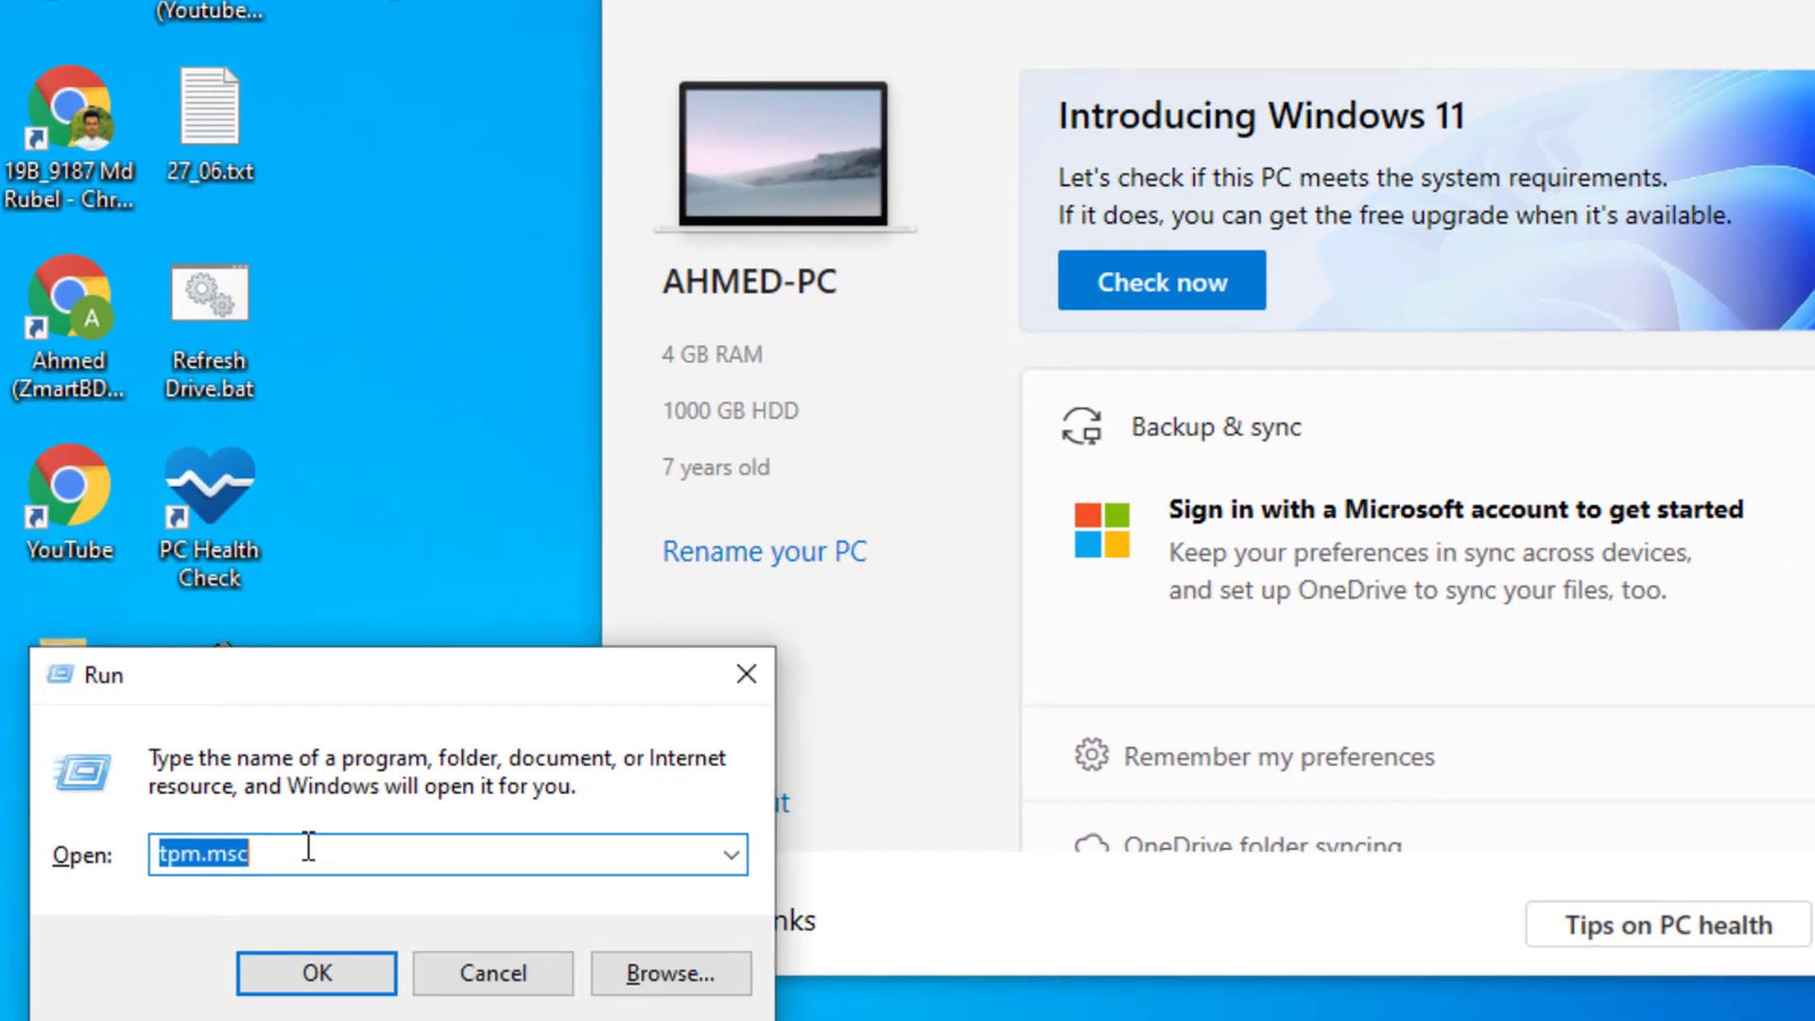
pyautogui.click(238, 850)
pyautogui.click(317, 973)
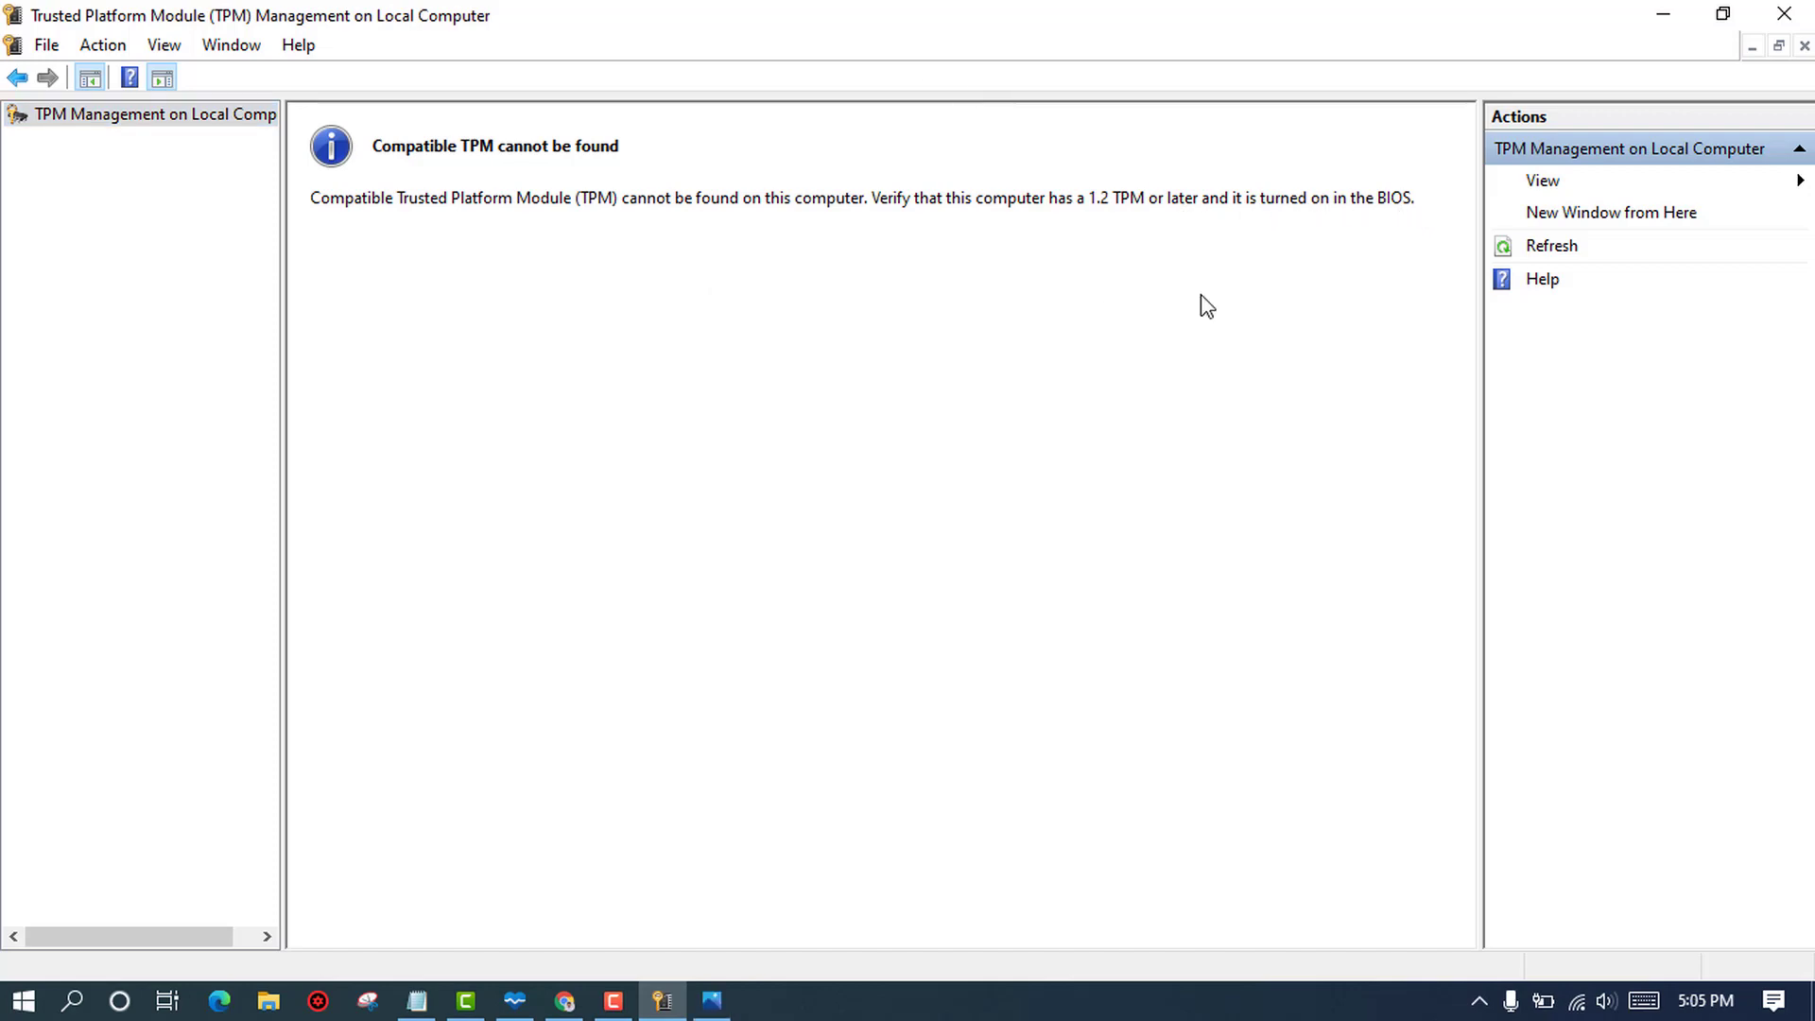
pyautogui.click(1662, 14)
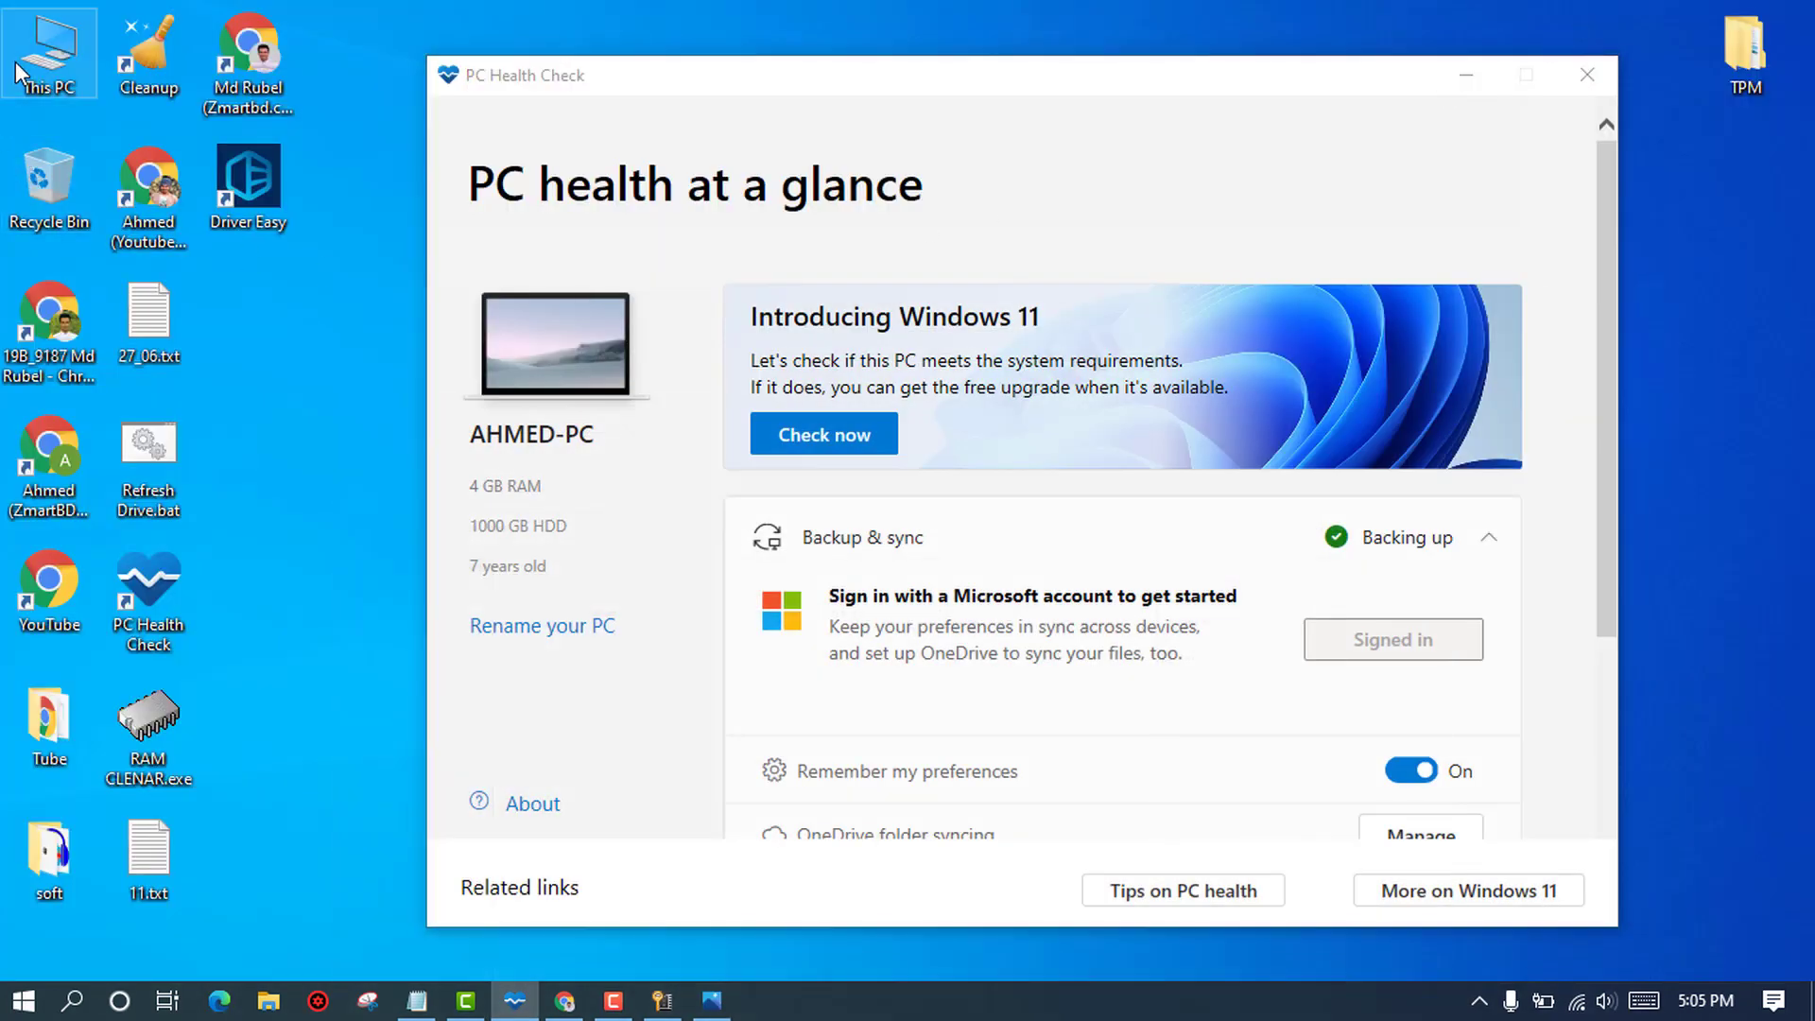
# Open Device Manager in Computer Management and compare its device list with the reference image showing Trusted Platform Module 2.0 under Security devices
pyautogui.rightClick(28, 74)
pyautogui.click(92, 141)
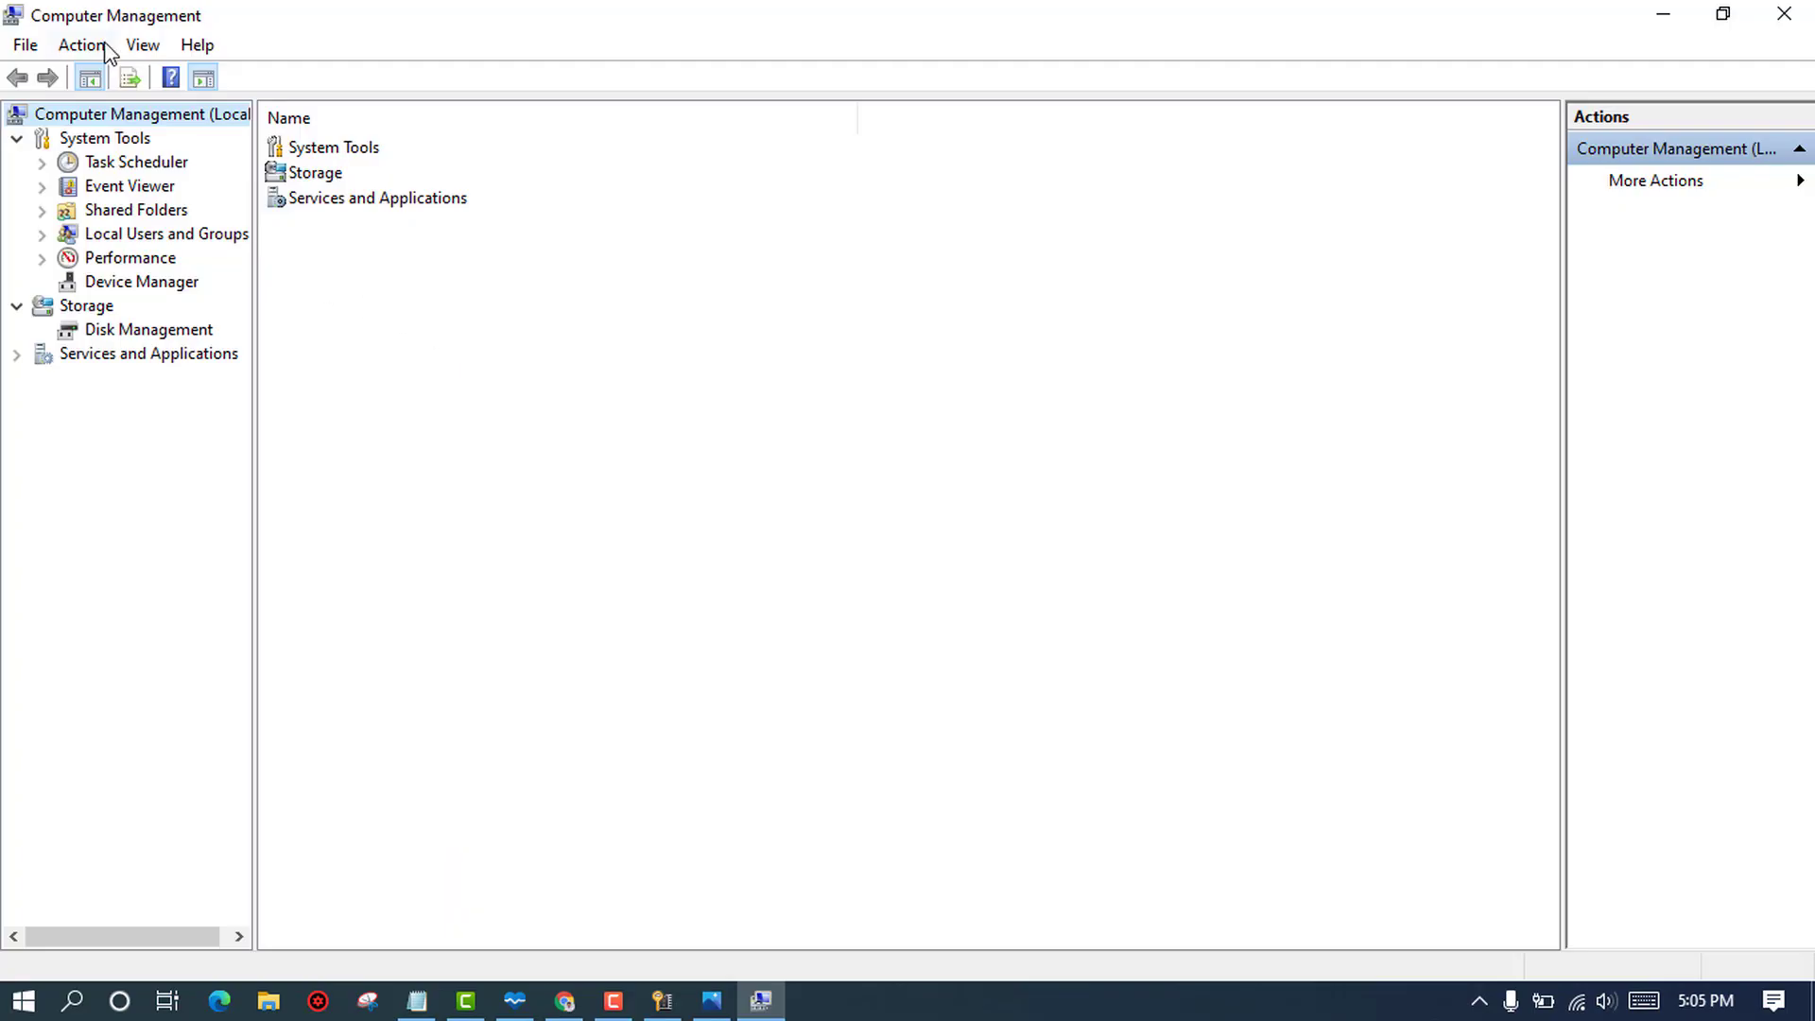
pyautogui.click(128, 283)
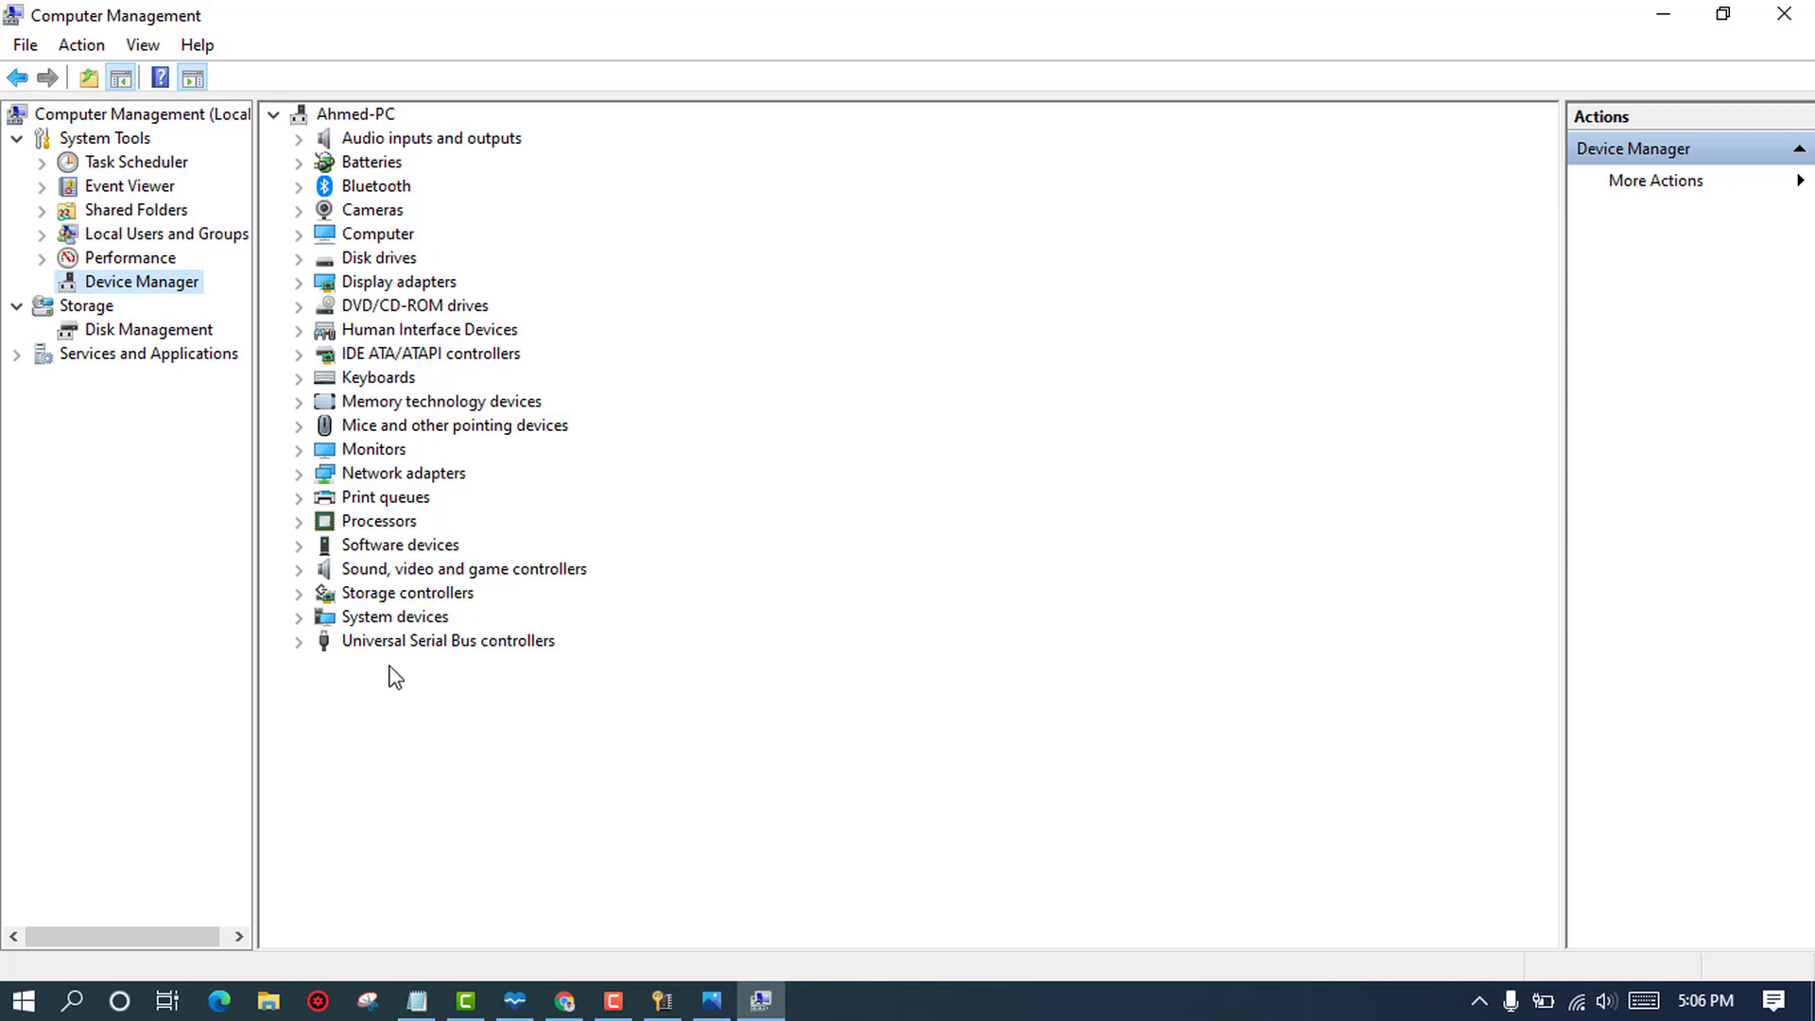
pyautogui.click(712, 1000)
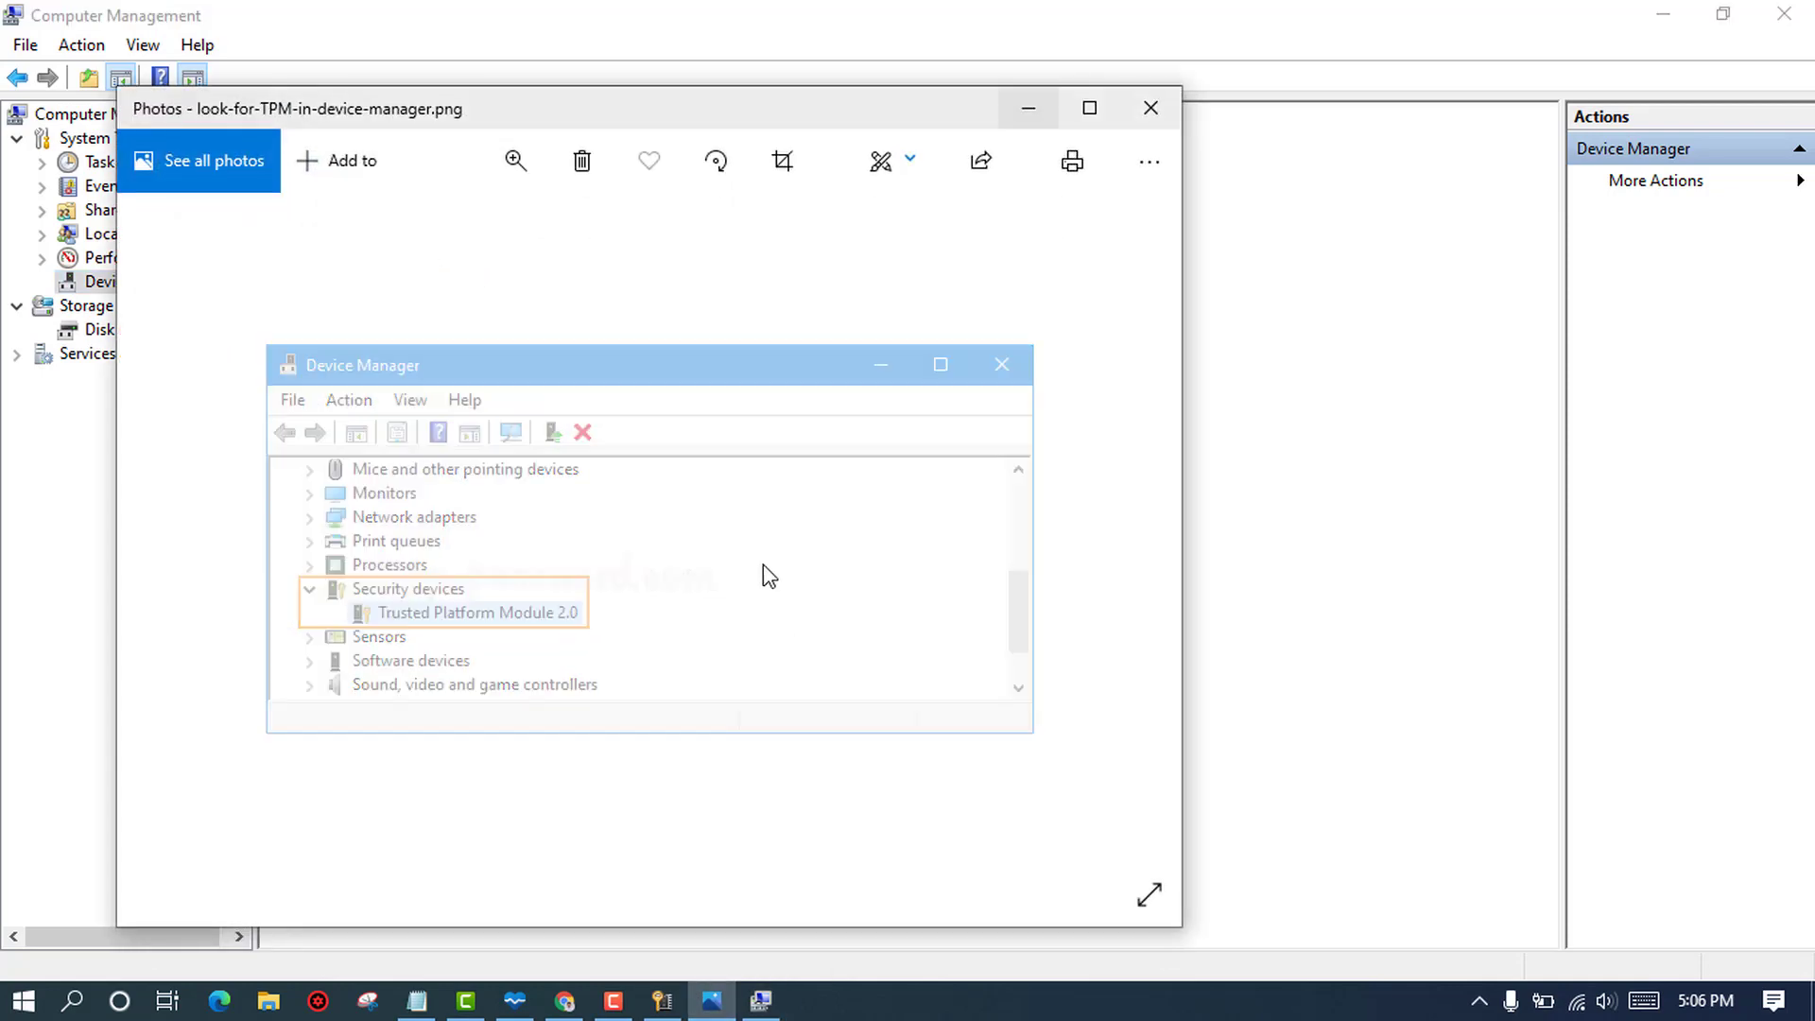
pyautogui.moveTo(507, 112); pyautogui.dragTo(1159, 115)
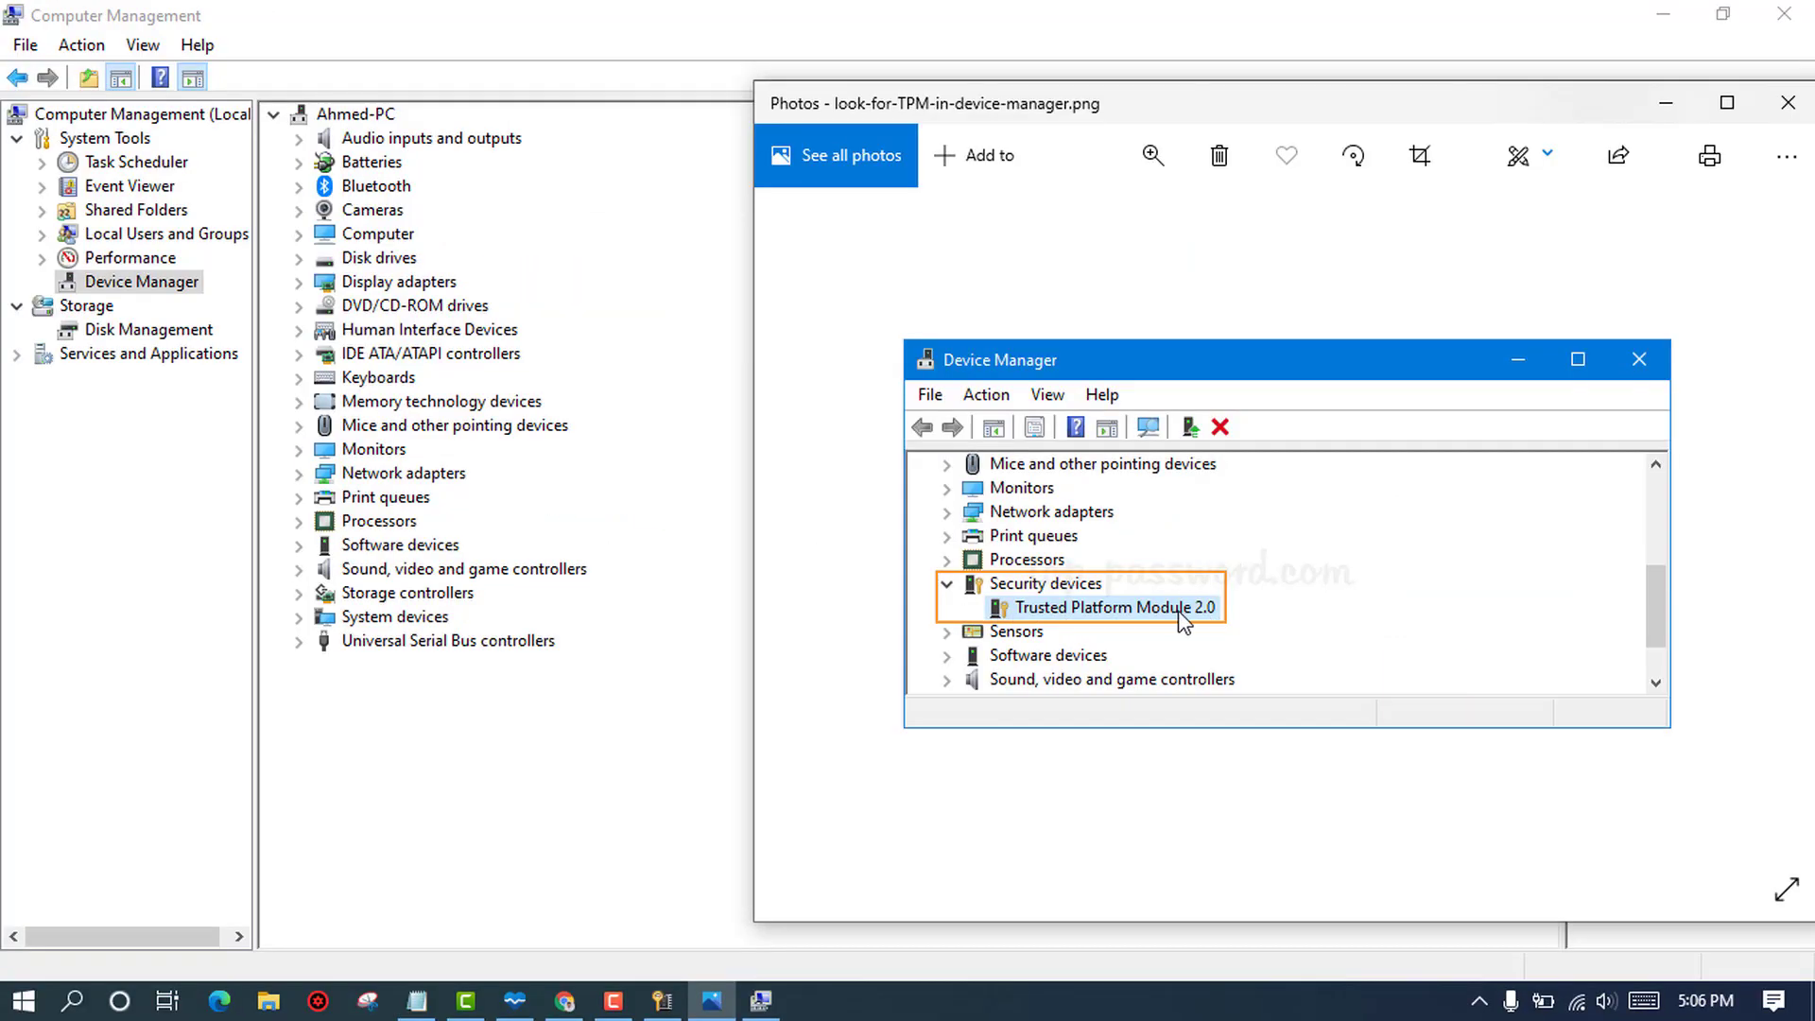
pyautogui.doubleClick(1317, 106)
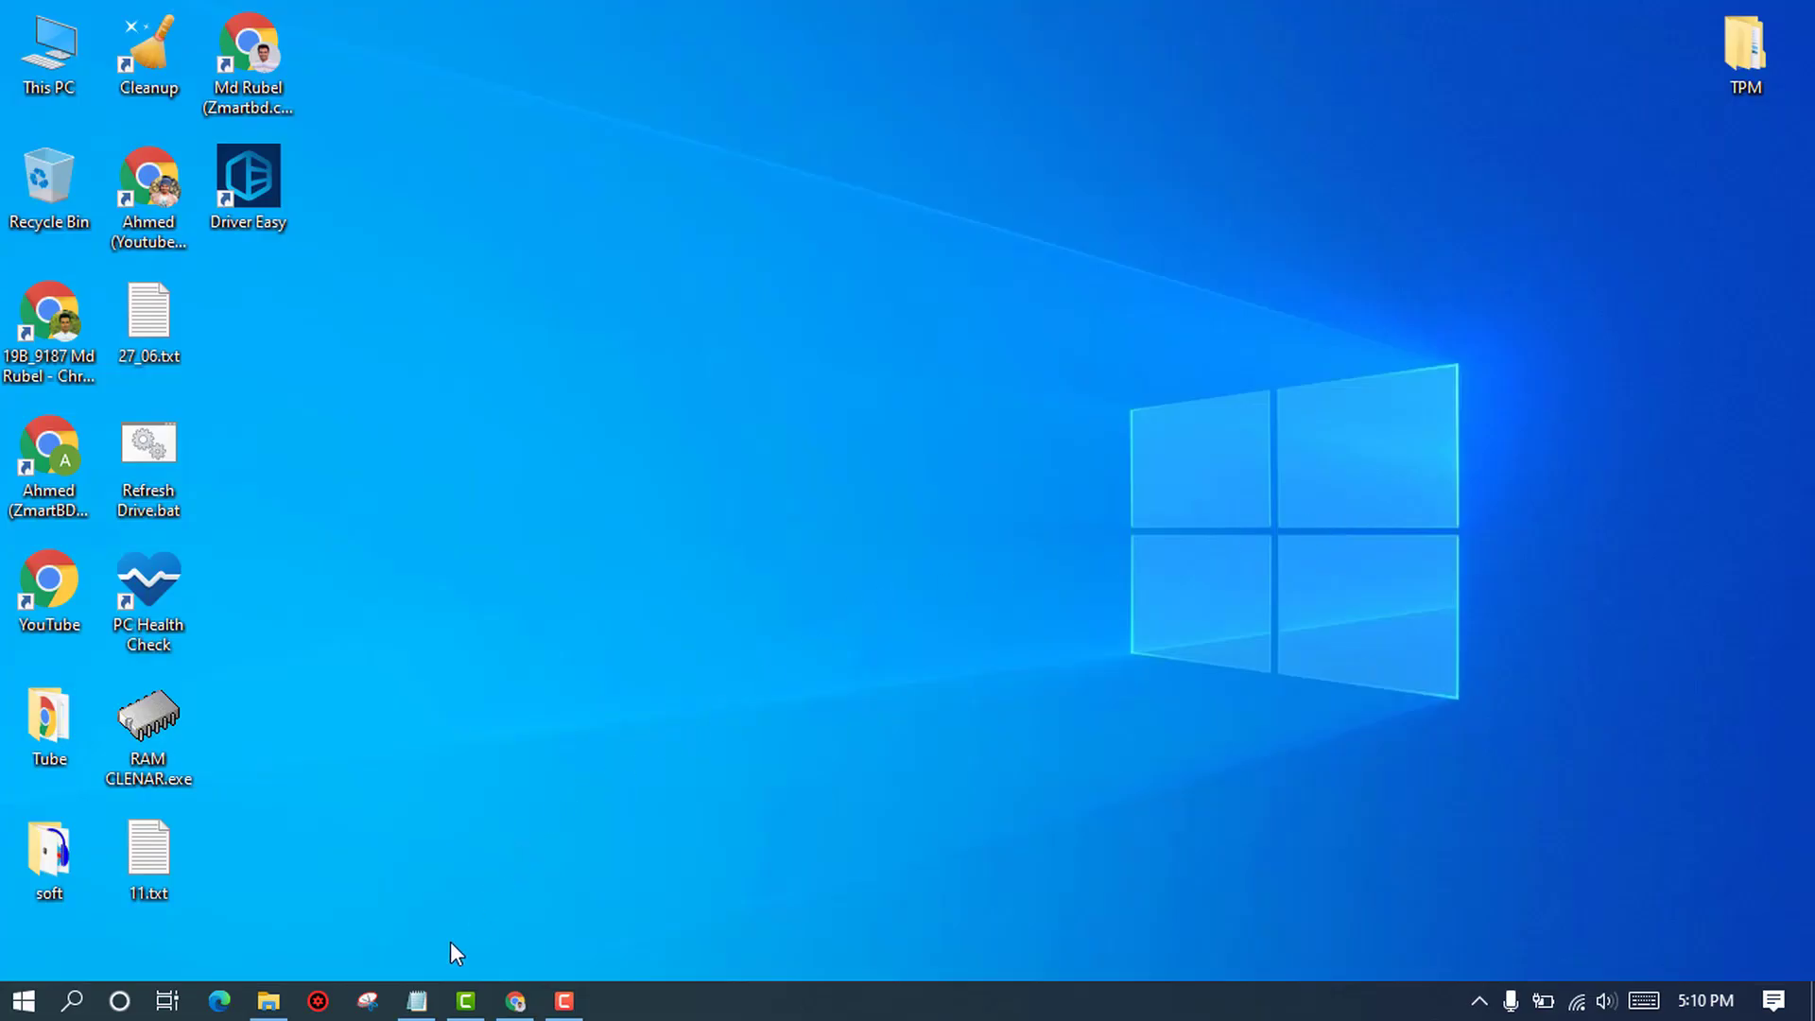
# Review the Windows 11 ISO and TPM error fix download link entries in the open text note
pyautogui.click(417, 1000)
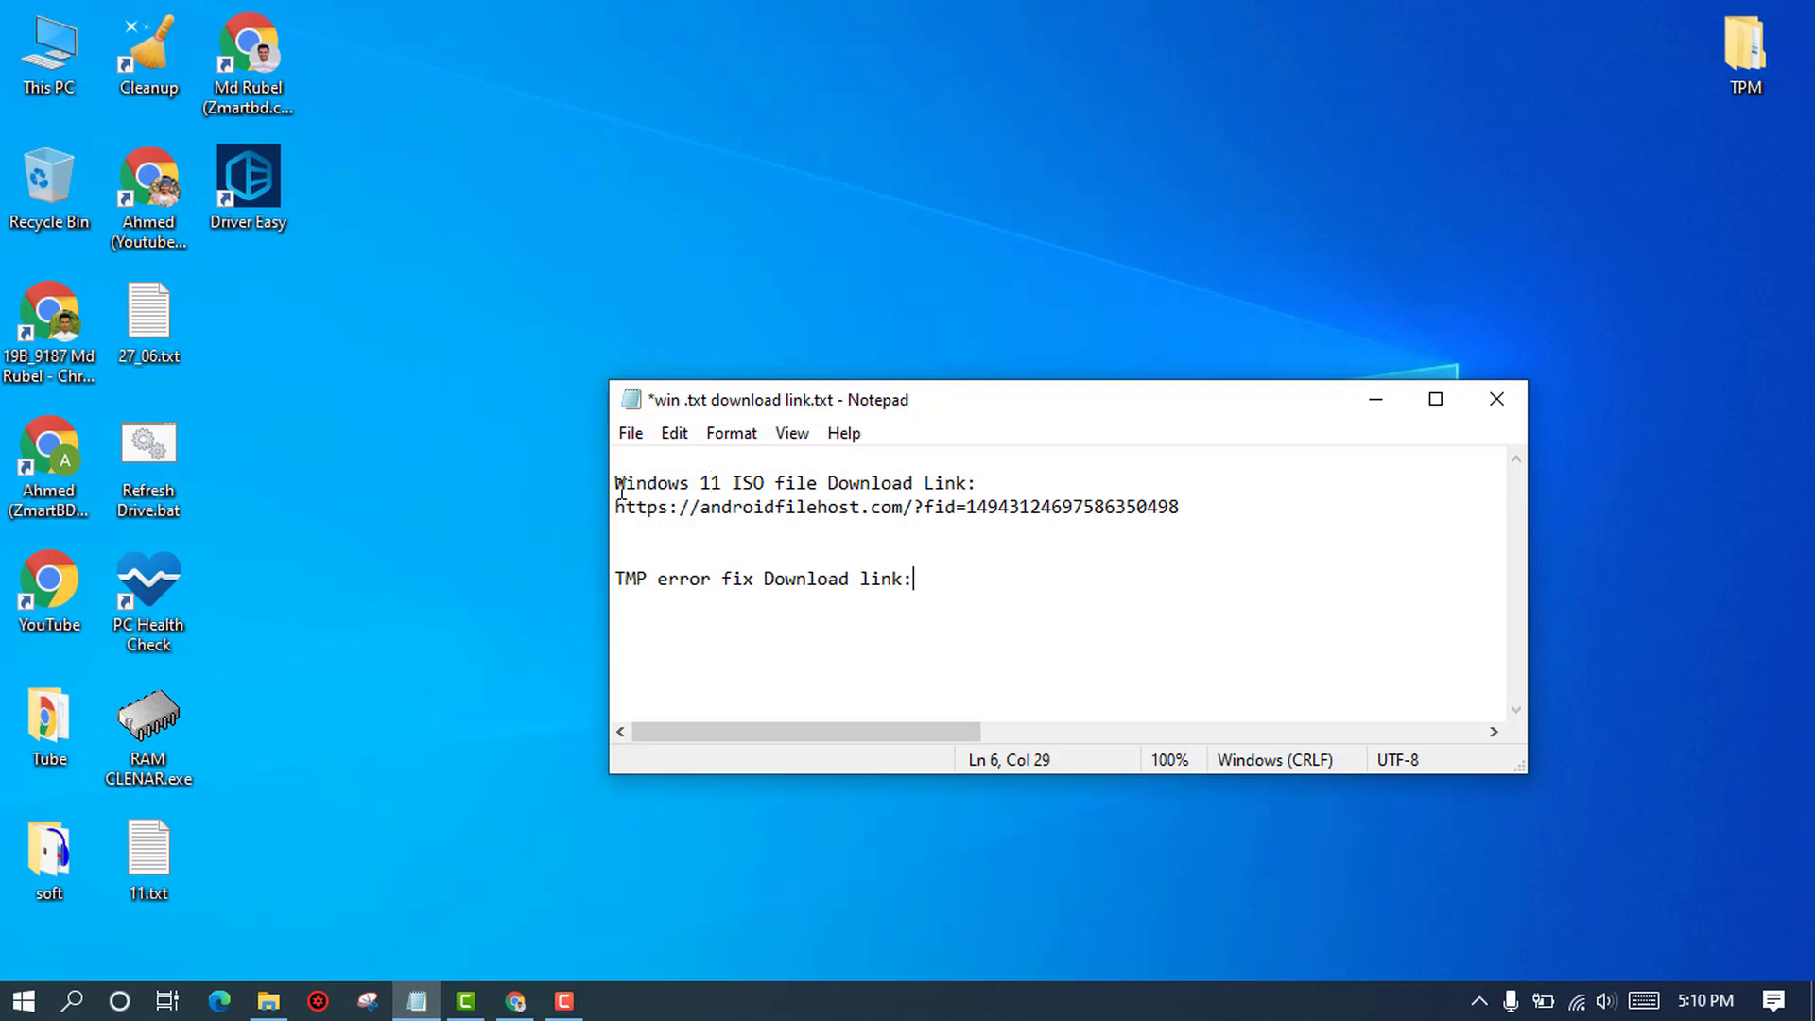
pyautogui.moveTo(621, 487); pyautogui.dragTo(998, 485)
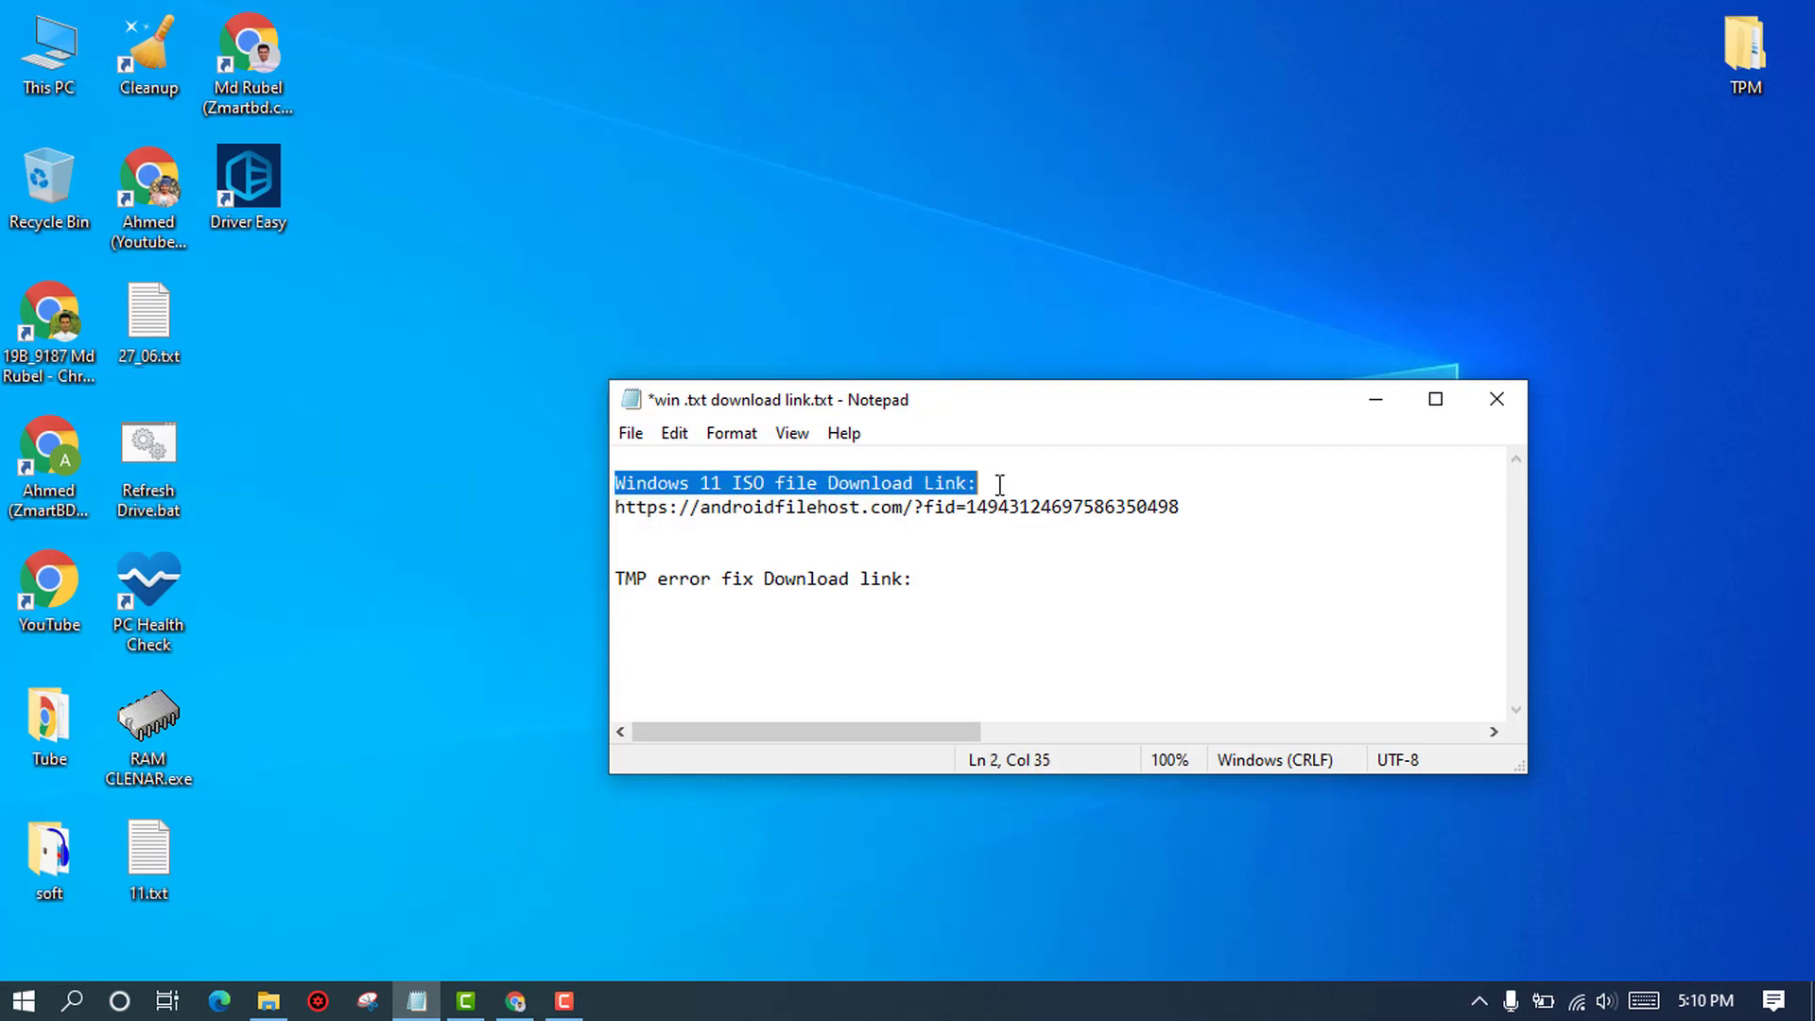
pyautogui.moveTo(1211, 515); pyautogui.dragTo(973, 485)
pyautogui.click(1007, 481)
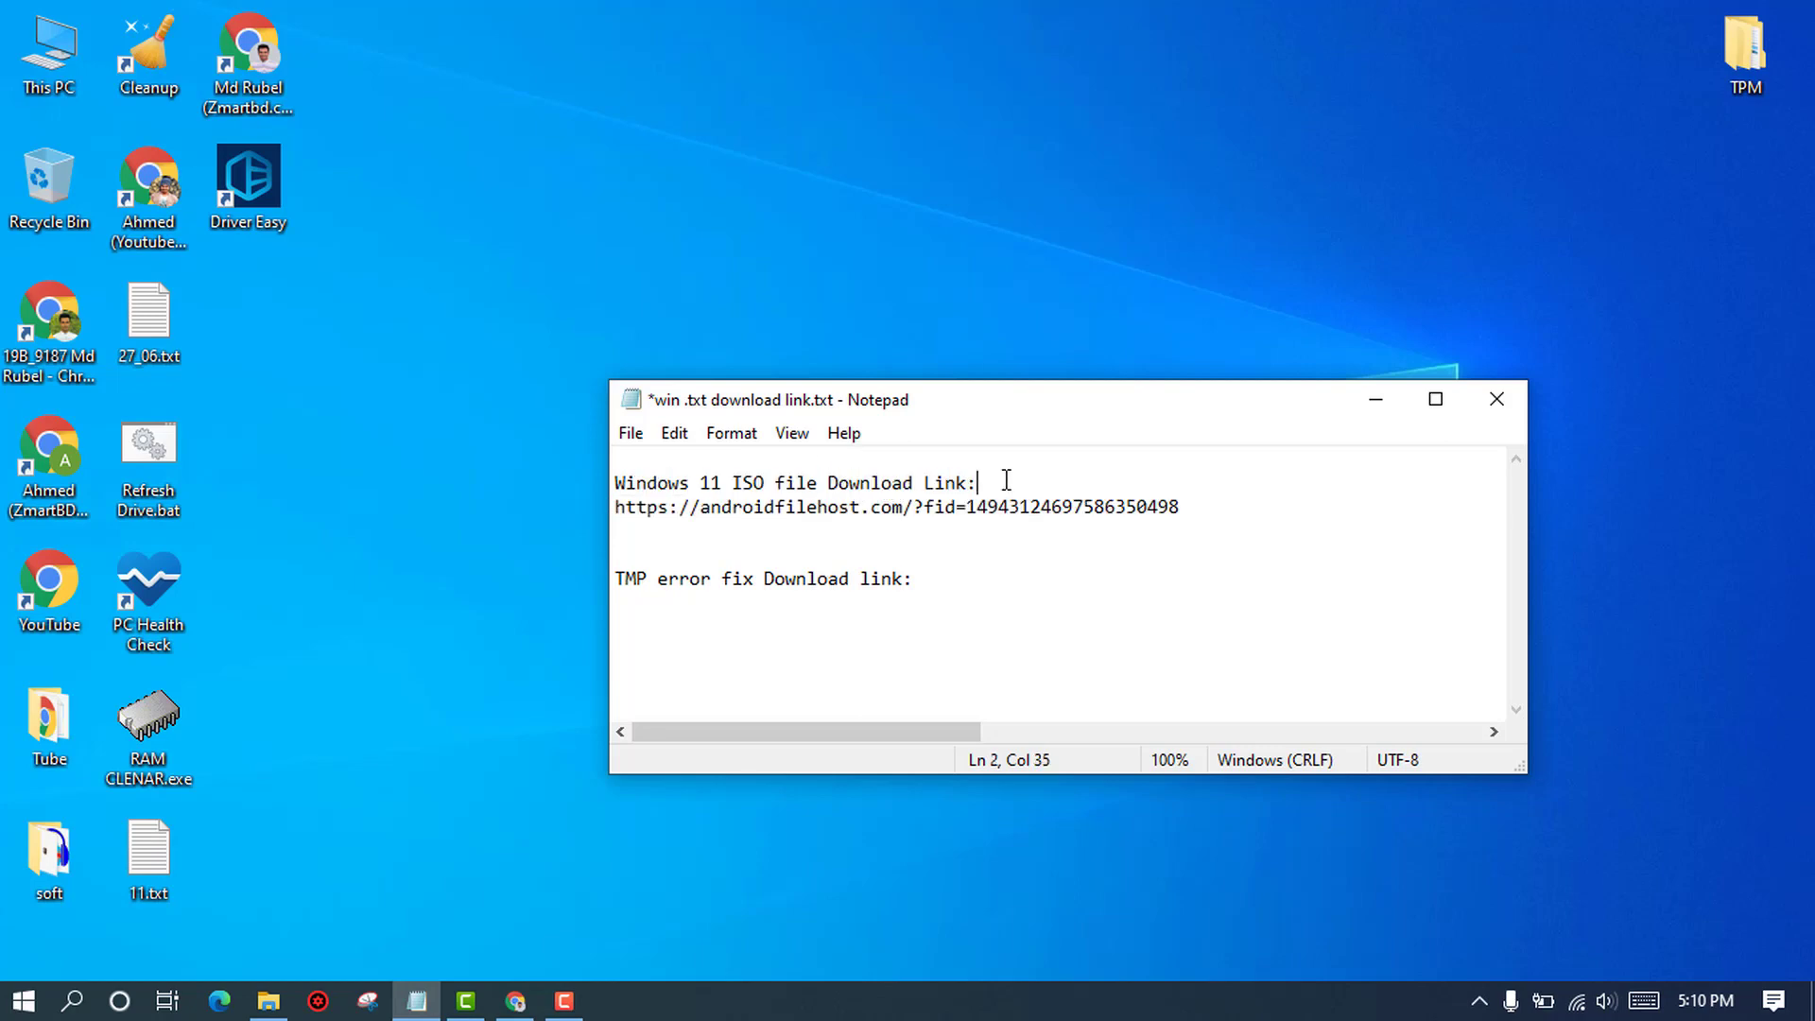
pyautogui.moveTo(918, 580); pyautogui.dragTo(616, 580)
pyautogui.click(632, 617)
pyautogui.click(1002, 626)
# Copy the Windows 11 Dev ISO from the New folder in Downloads into the windows-11 folder on drive D
pyautogui.press('super+d')
pyautogui.doubleClick(49, 52)
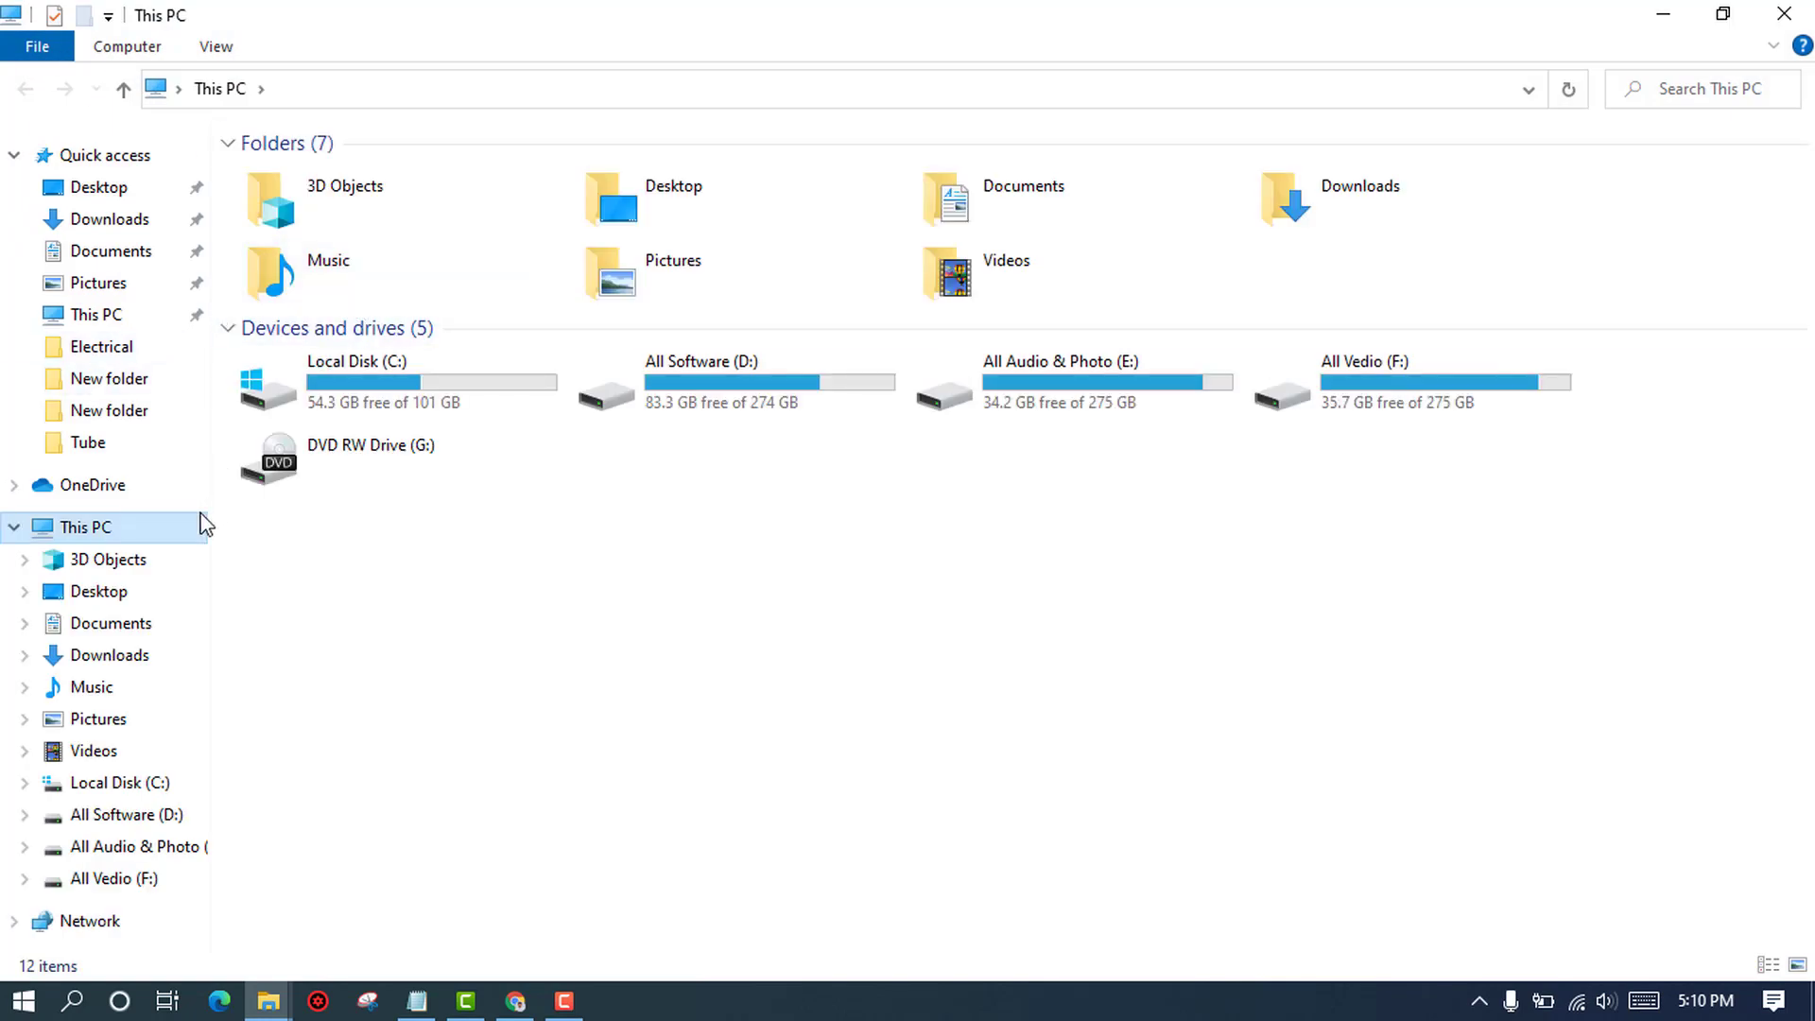
pyautogui.click(106, 655)
pyautogui.doubleClick(314, 180)
pyautogui.click(313, 180)
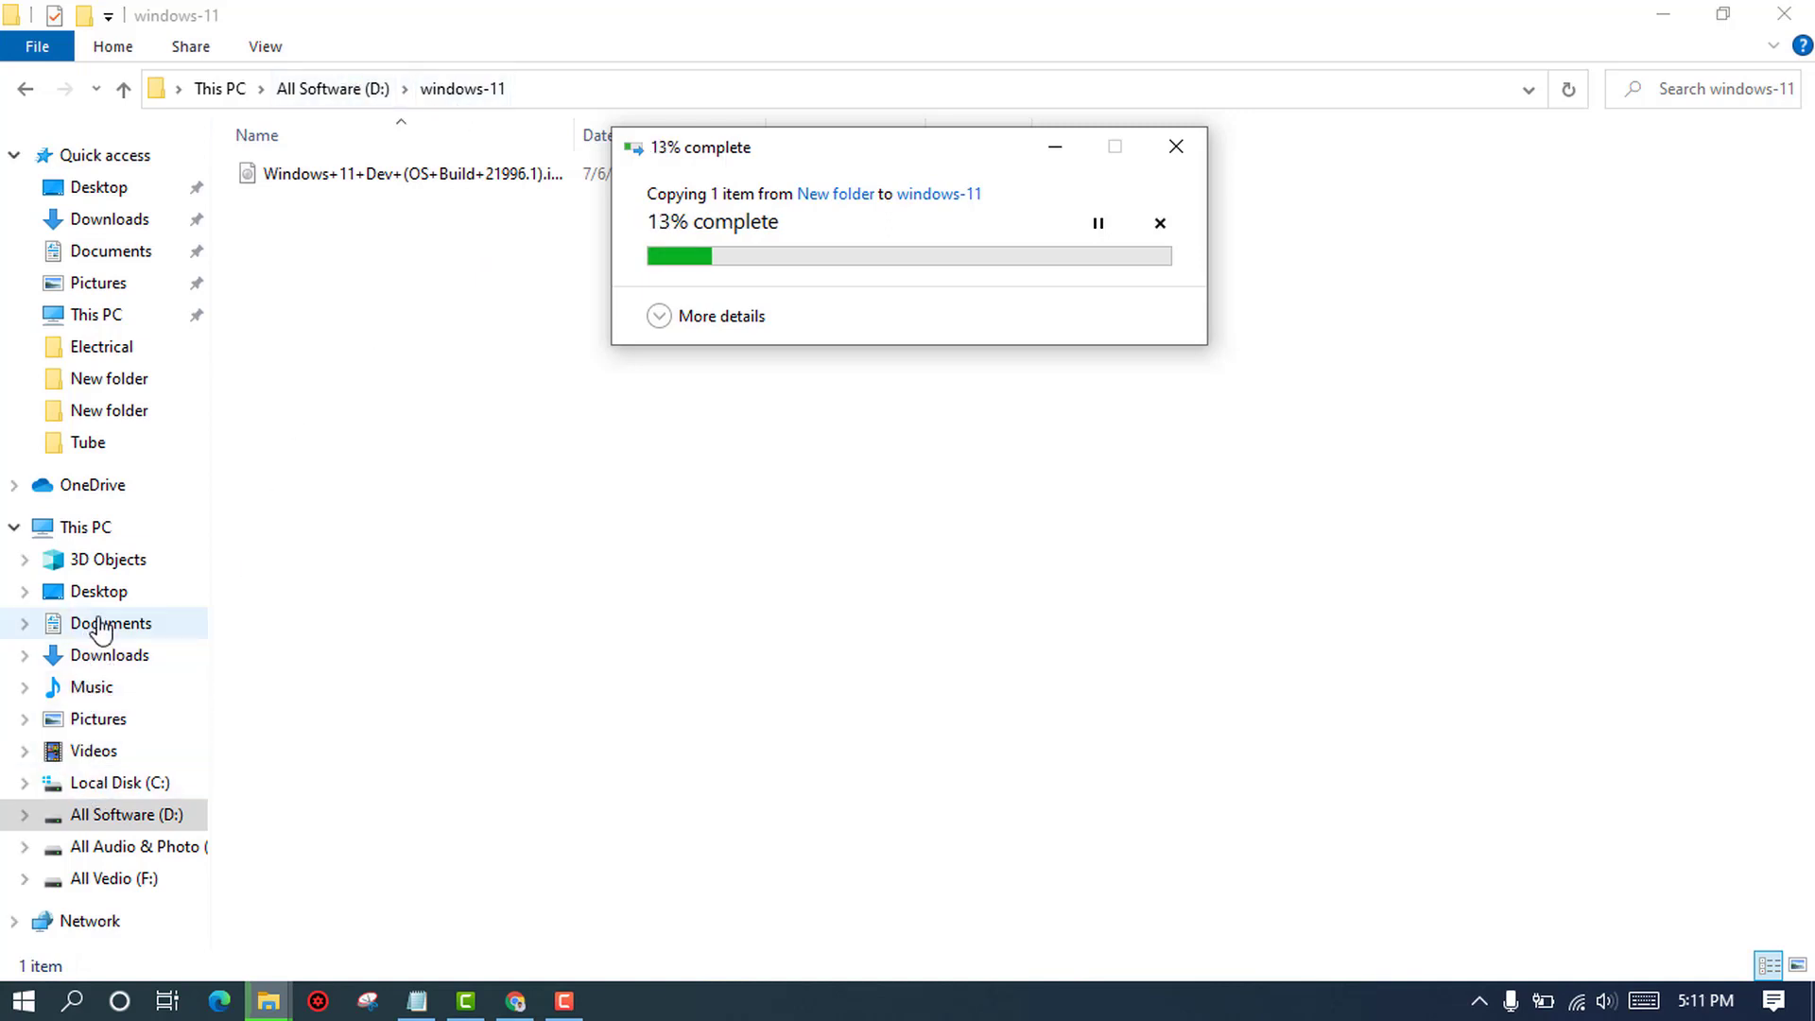
pyautogui.click(413, 215)
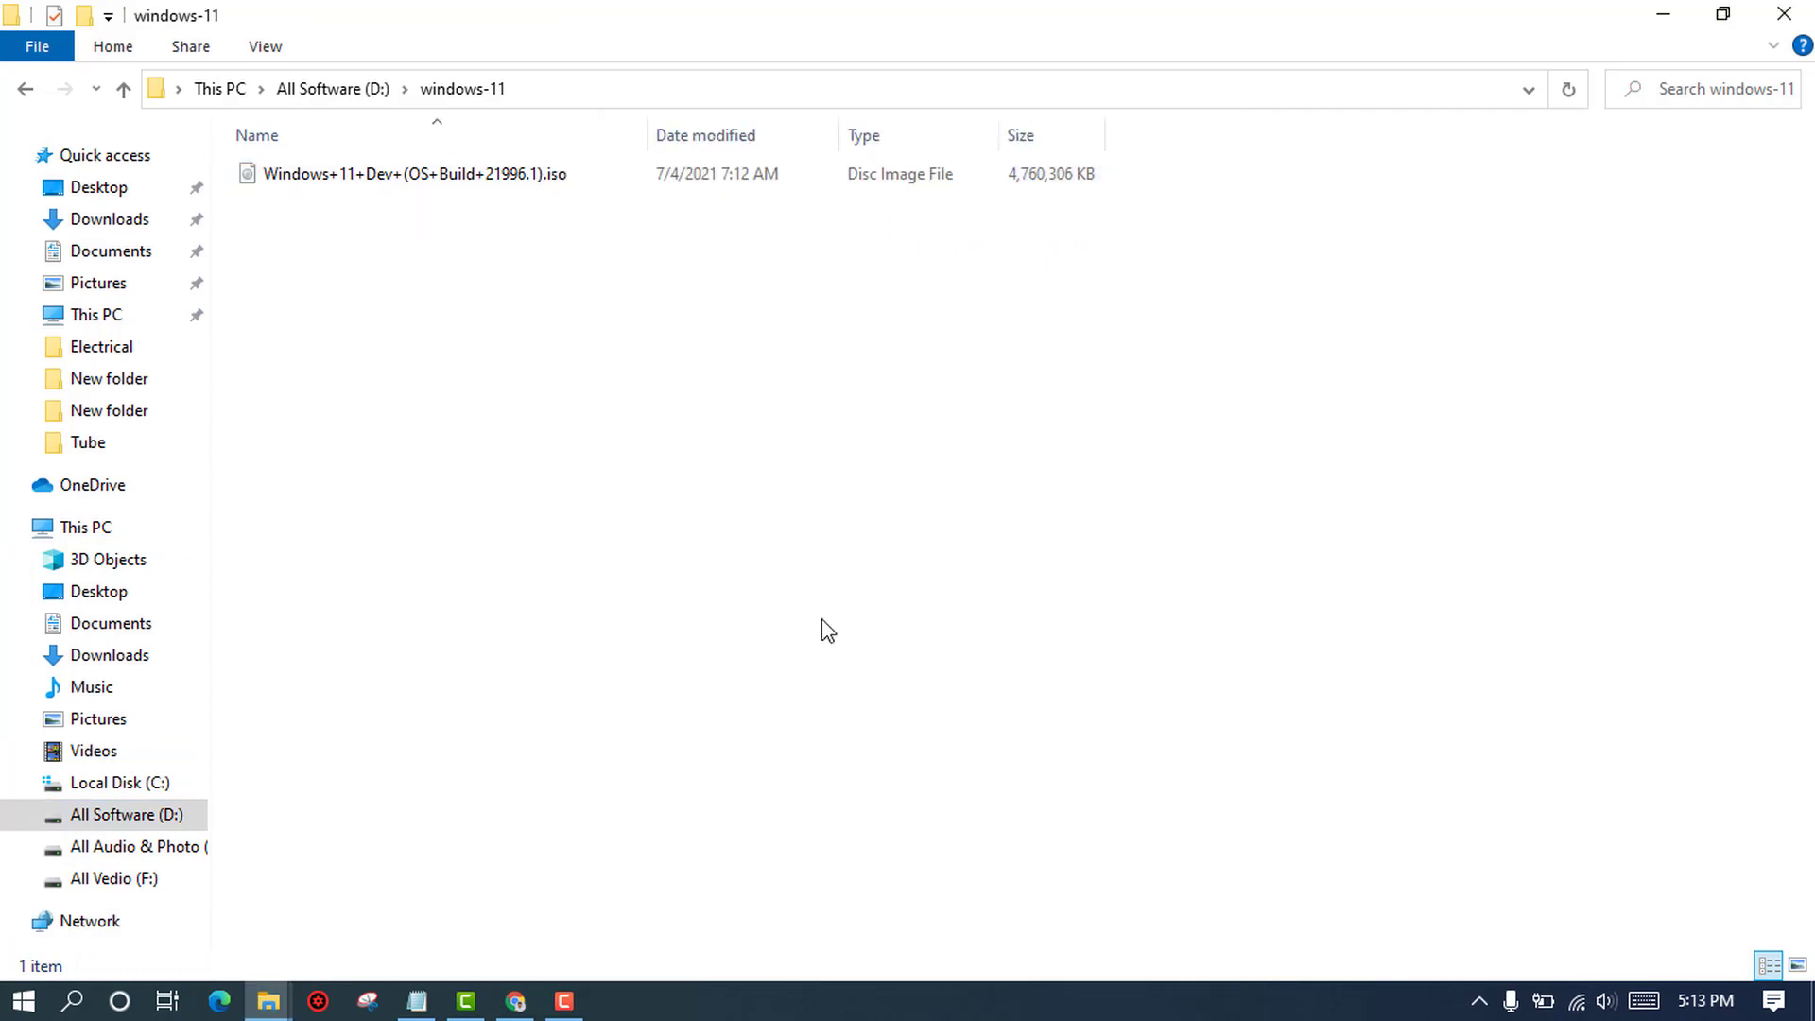
# Extract the Windows 11 Dev ISO directly into the windows-11 folder, and minimize the folder window
pyautogui.click(517, 178)
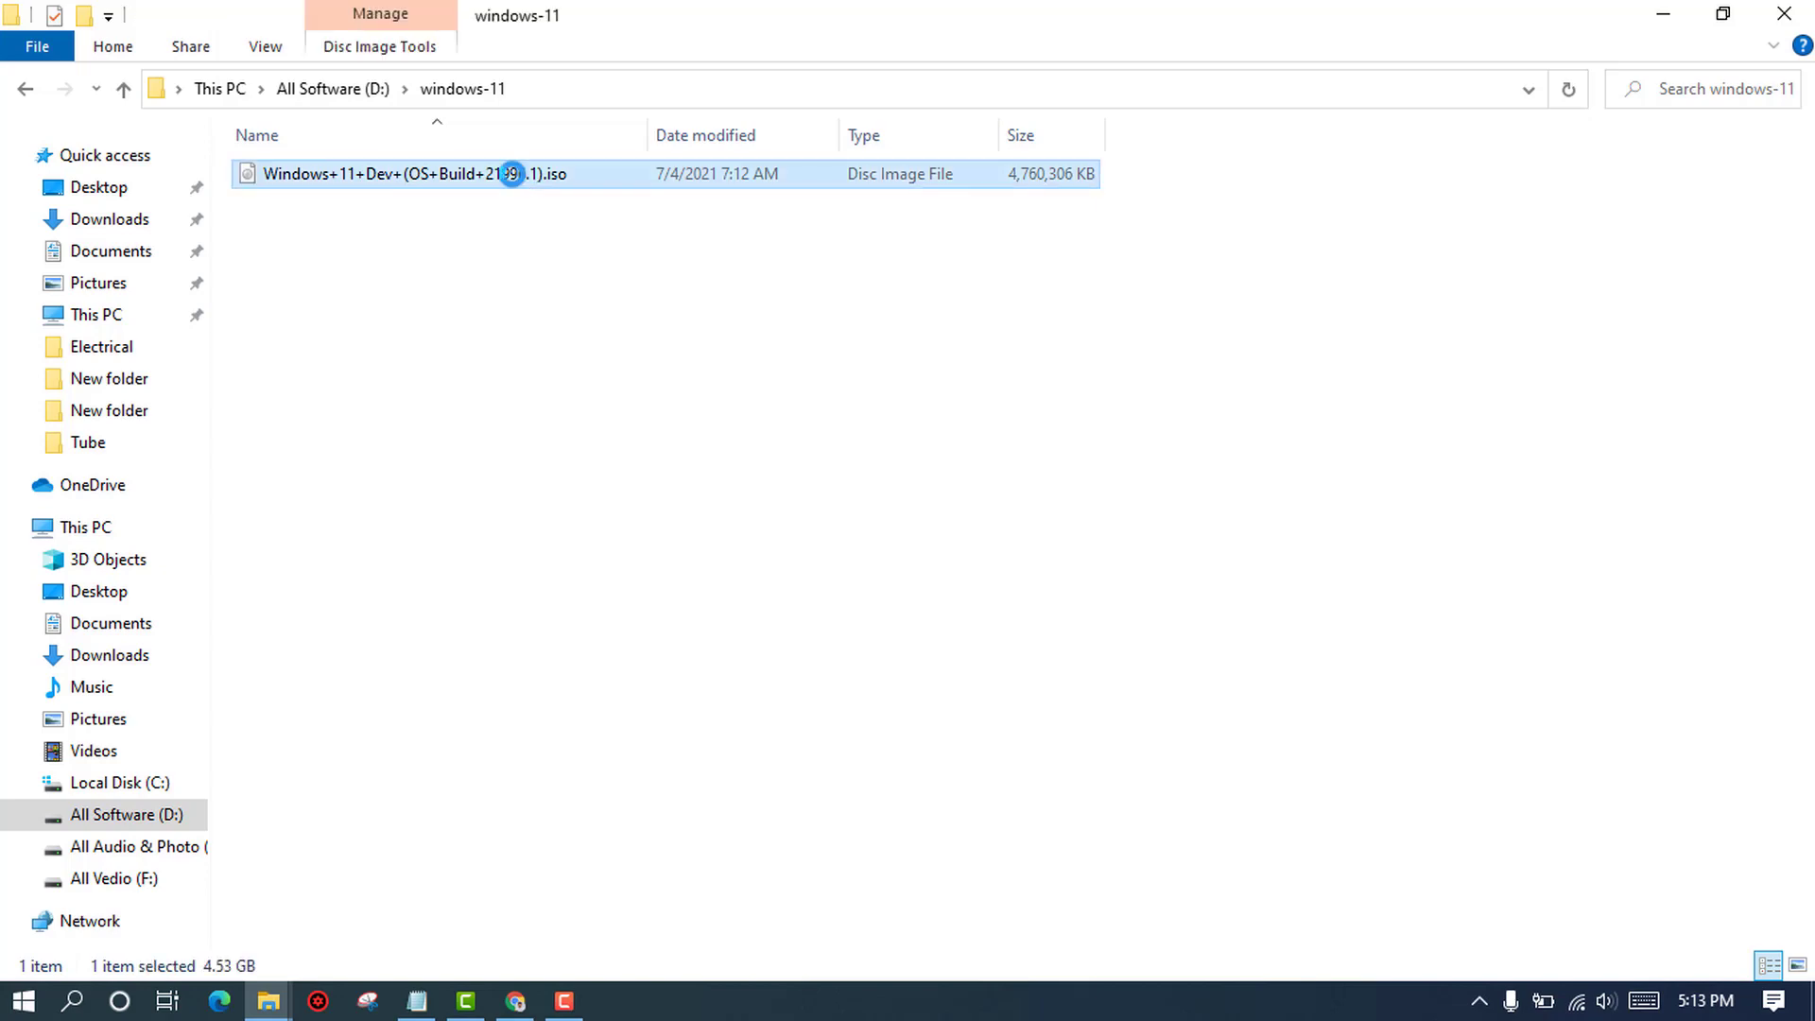
pyautogui.rightClick(515, 177)
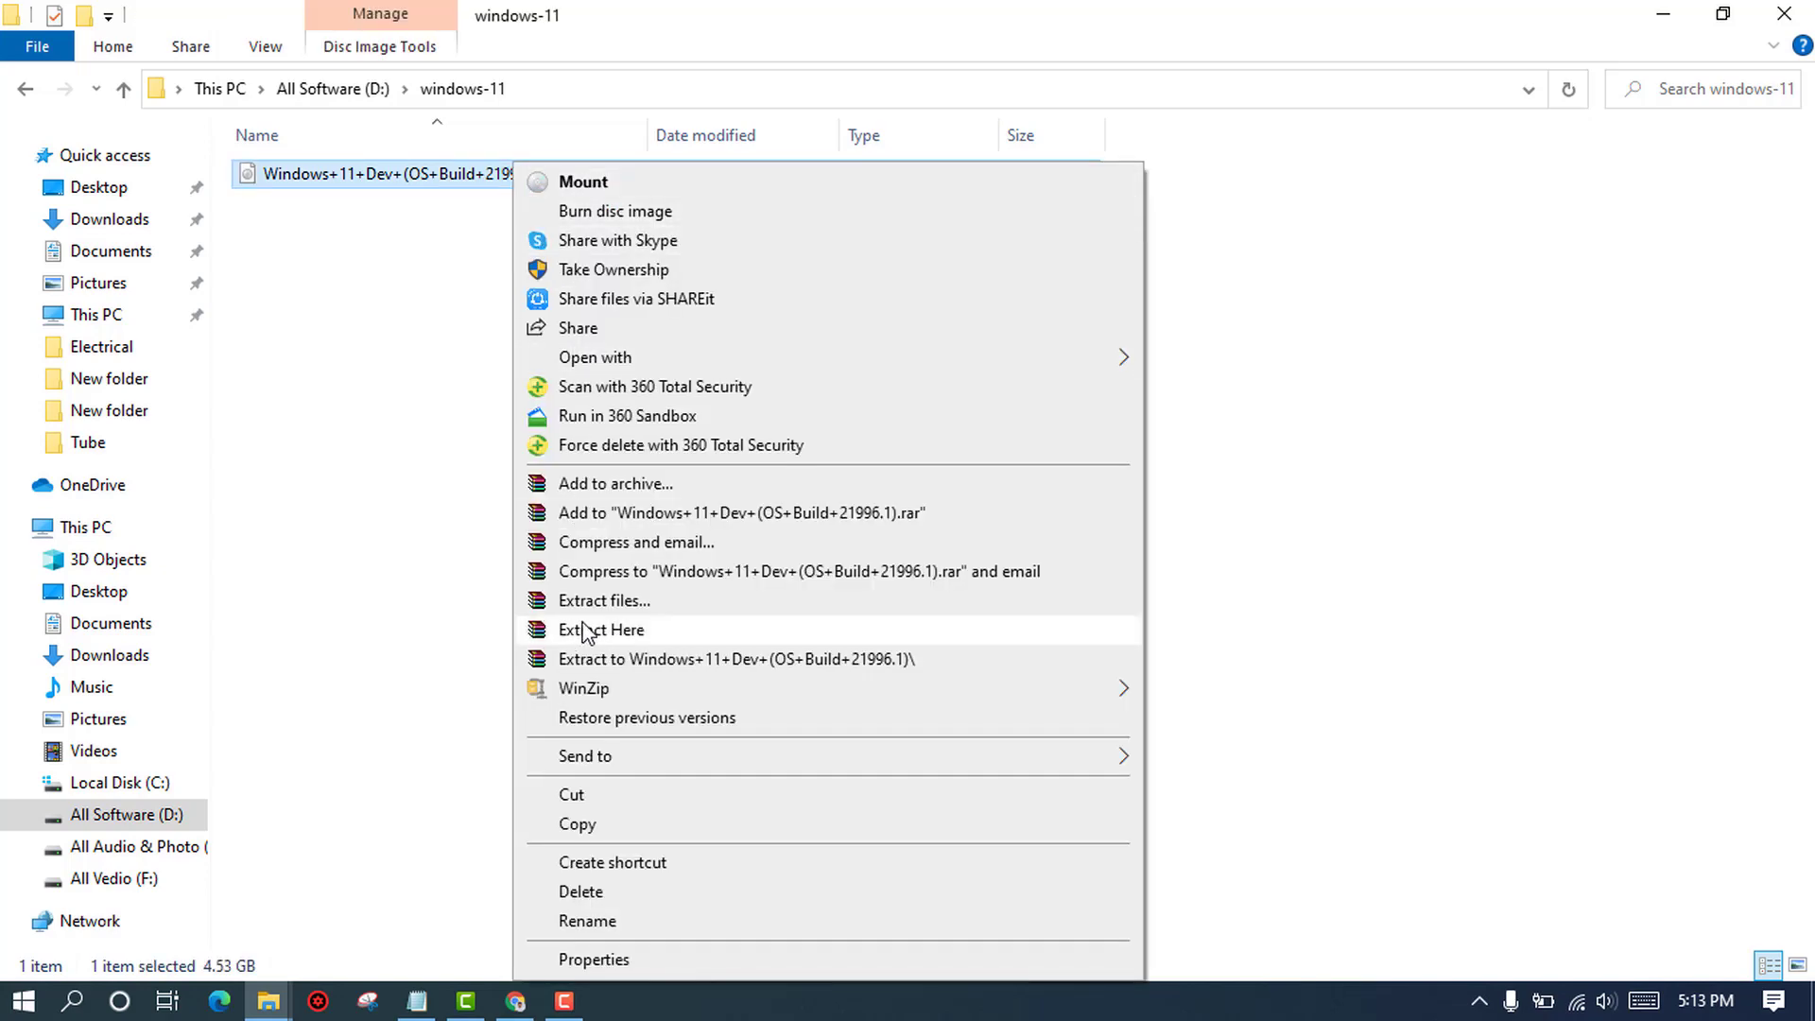
pyautogui.click(576, 631)
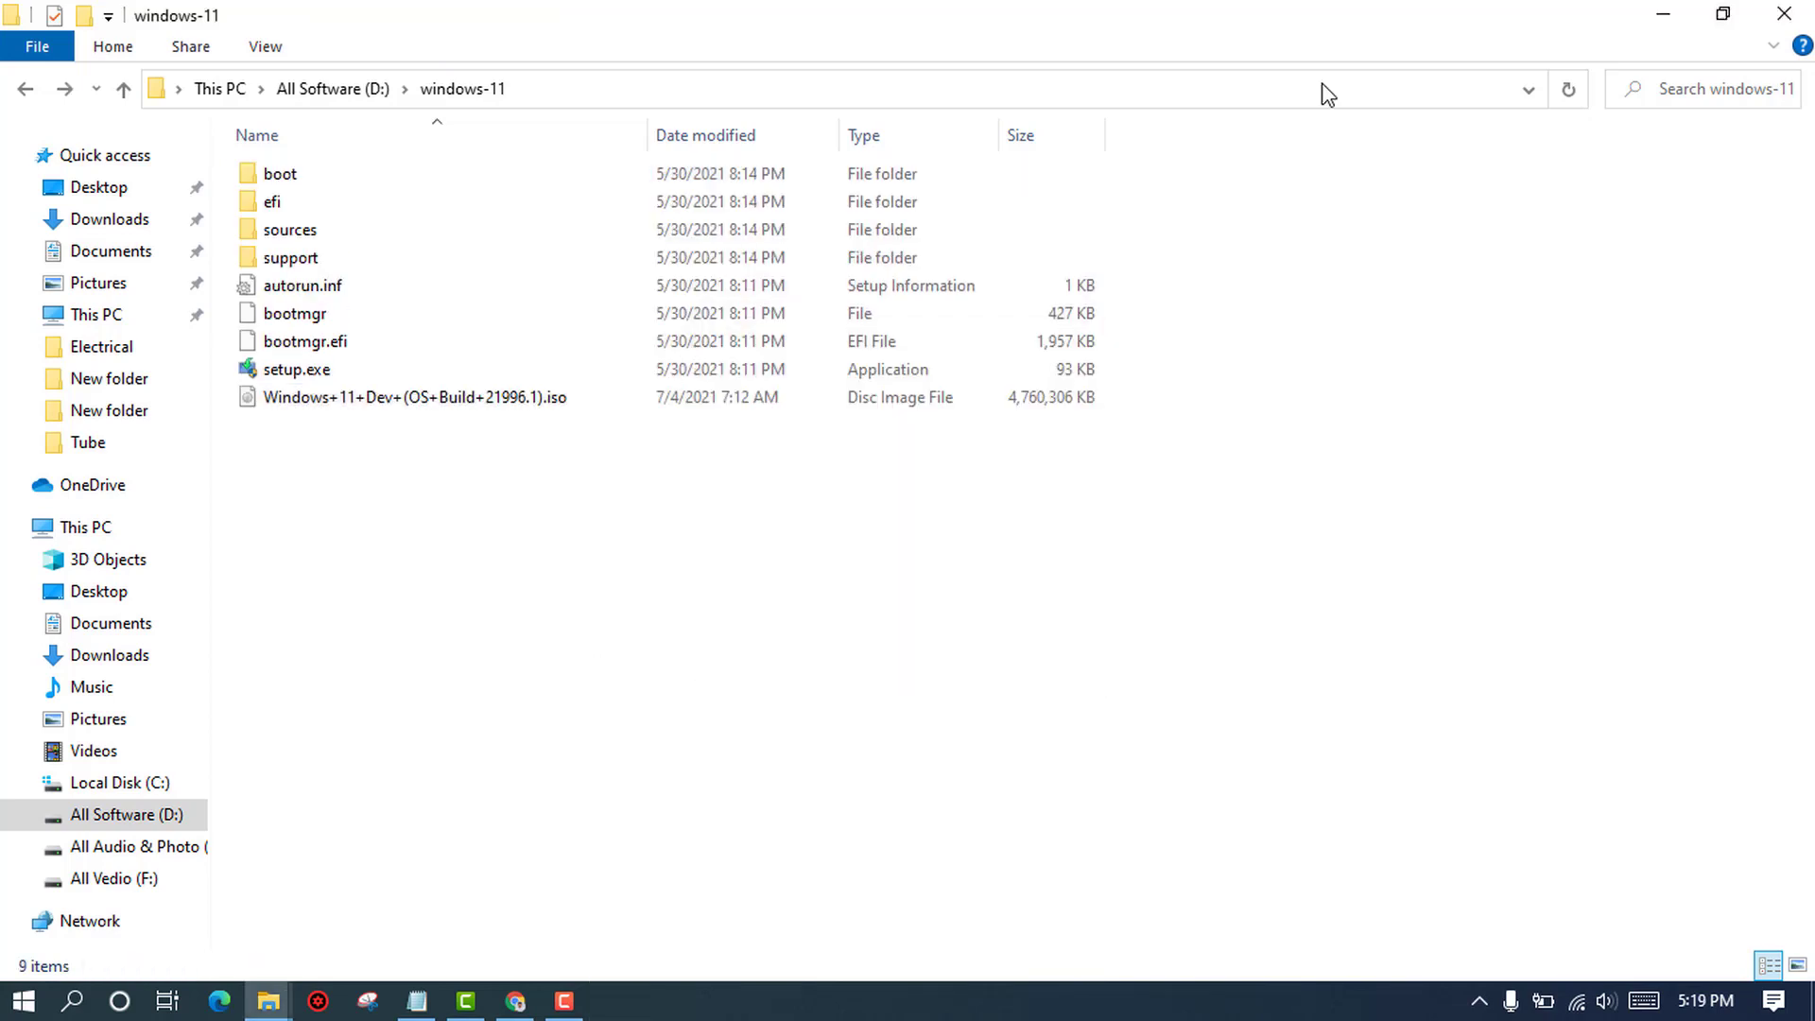
pyautogui.click(1663, 14)
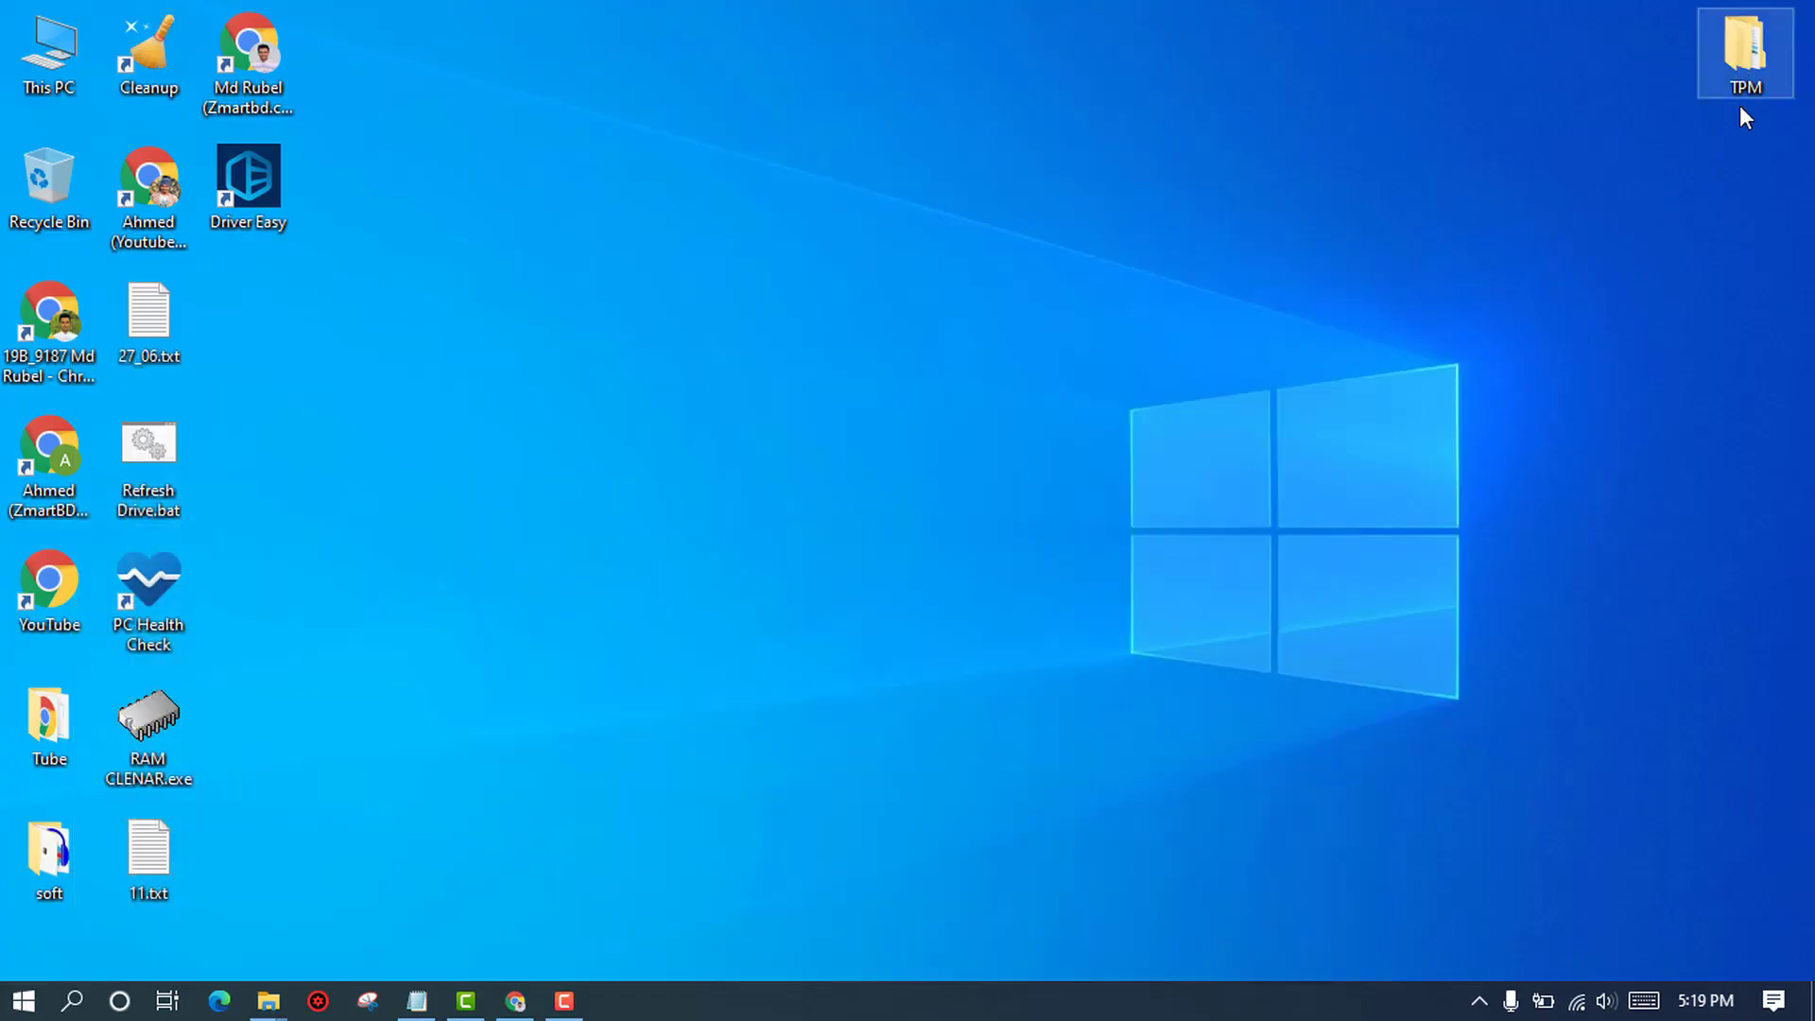
# Open the TPM folder on the desktop and extract TPM error fix.zip in place
pyautogui.doubleClick(1734, 51)
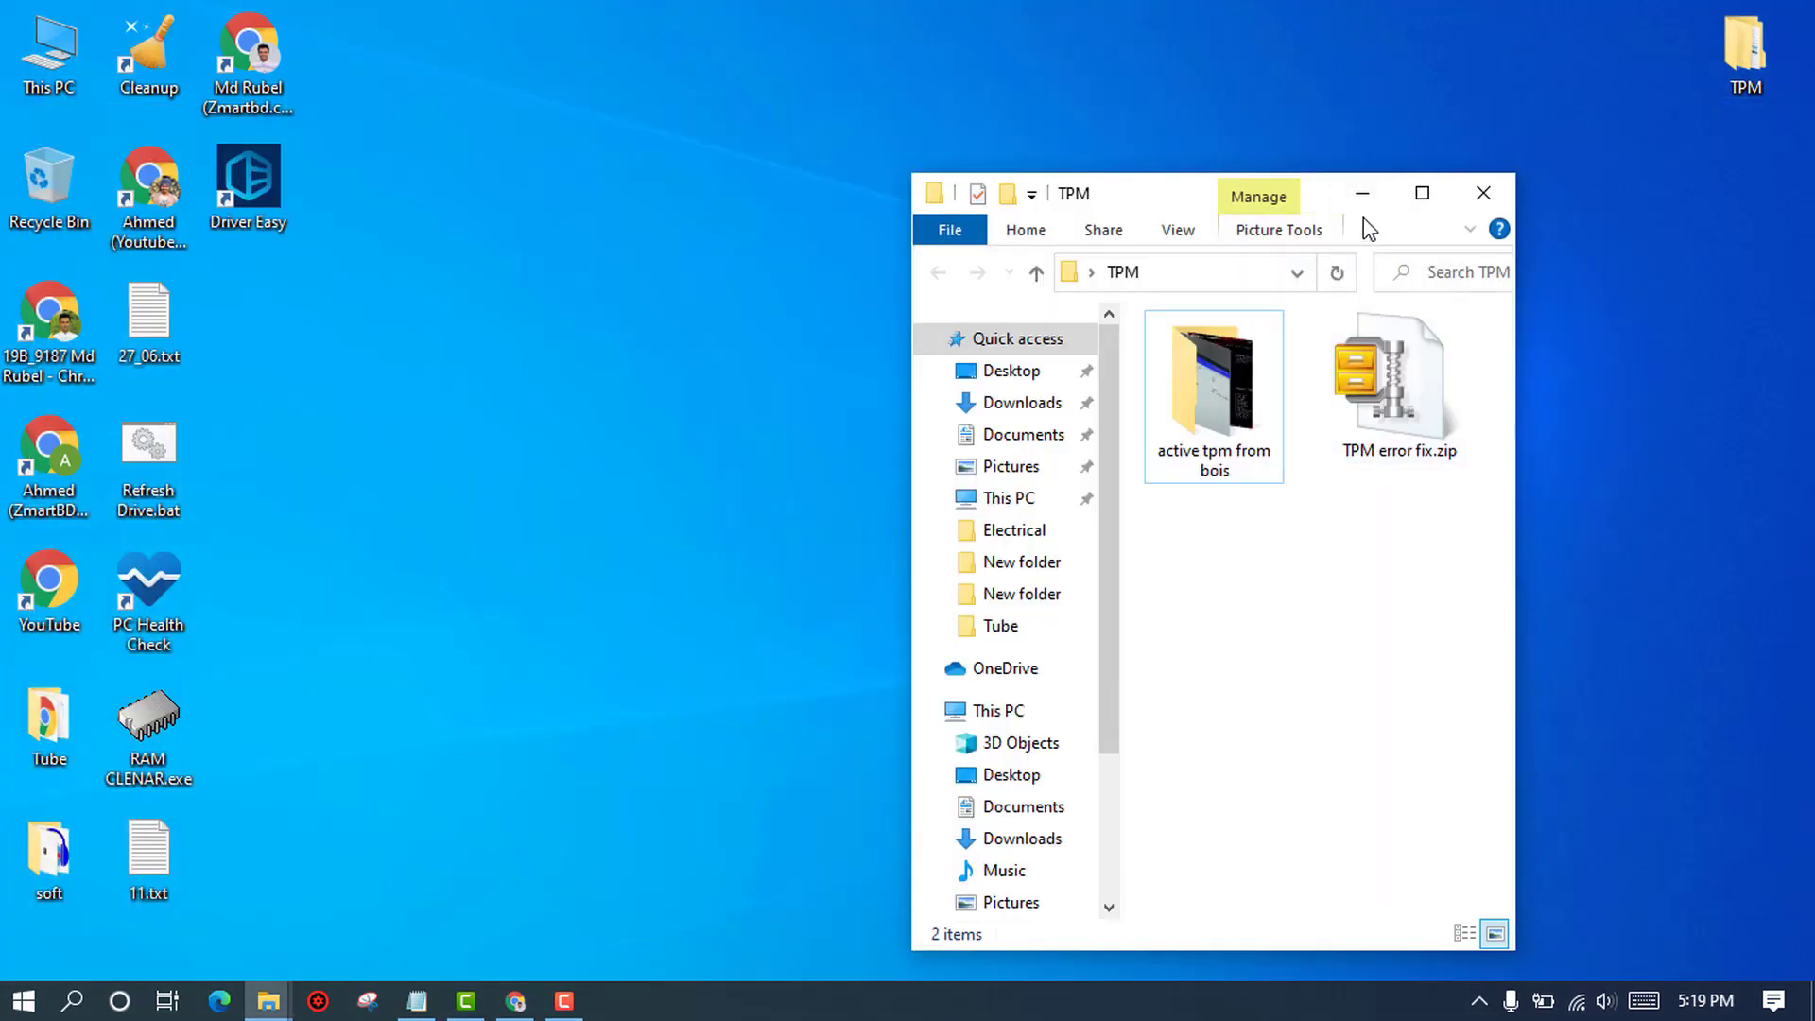
pyautogui.click(1424, 196)
pyautogui.click(489, 247)
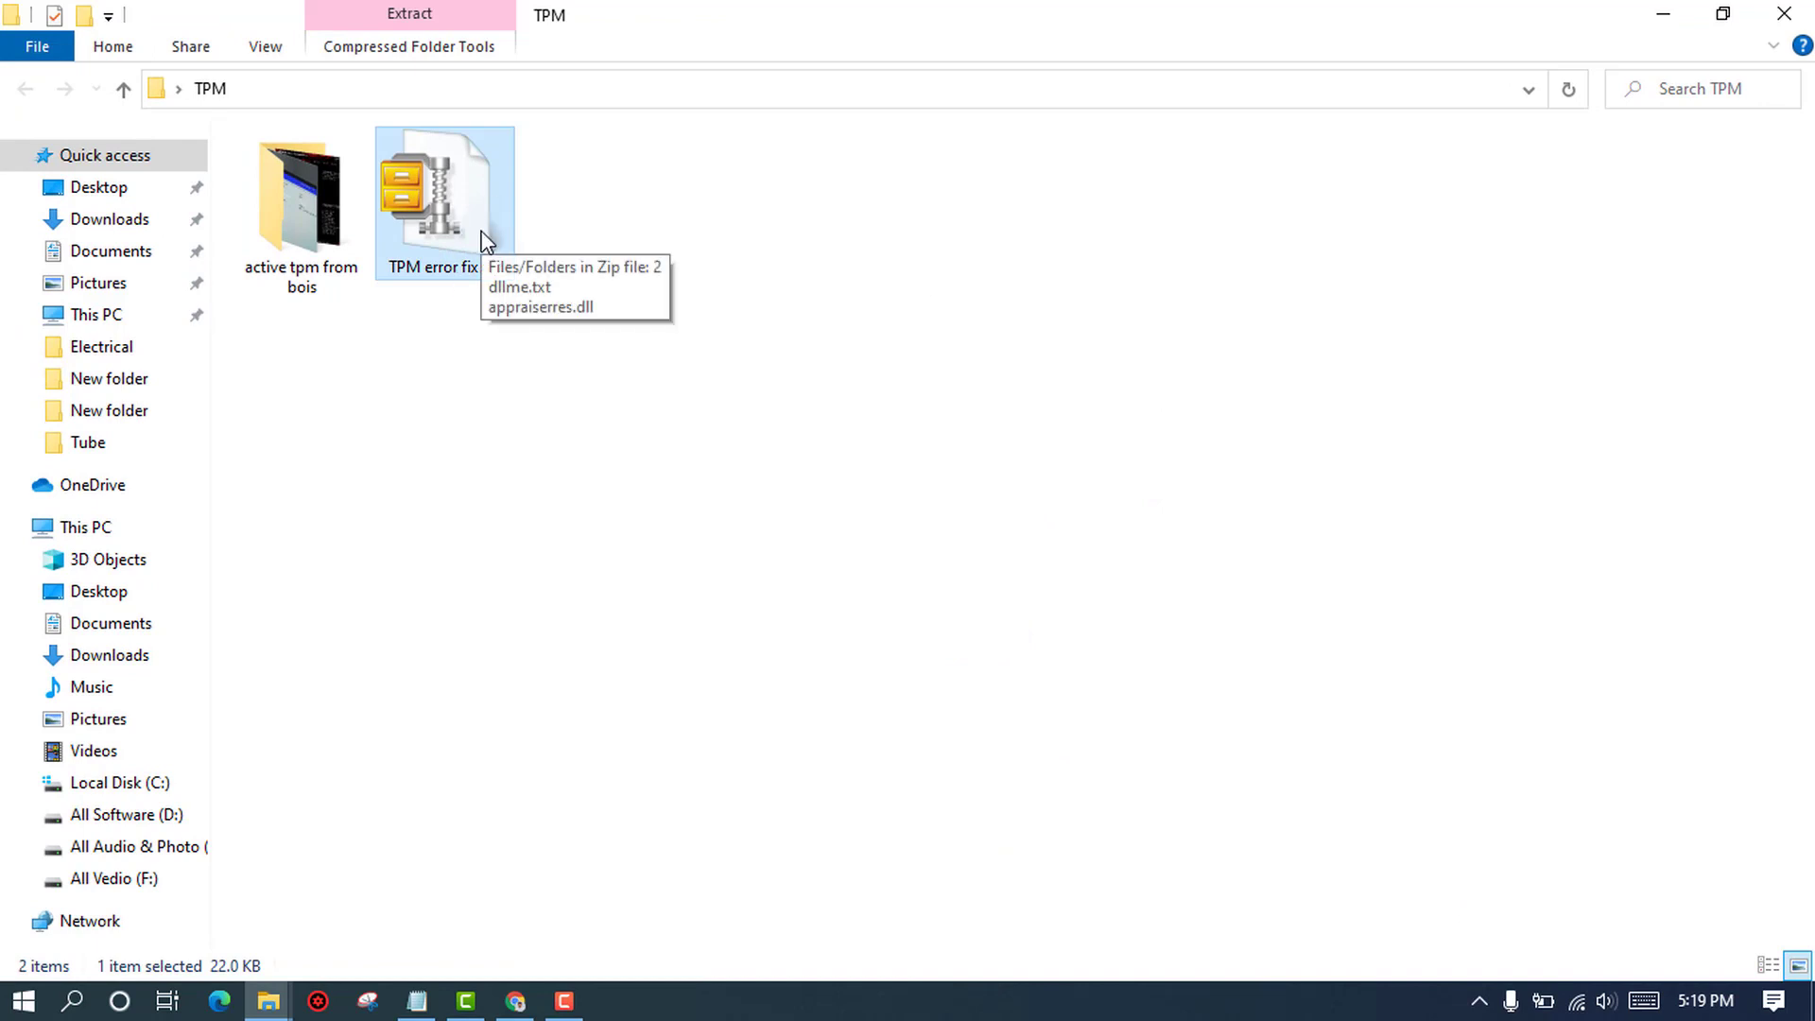
pyautogui.rightClick(486, 241)
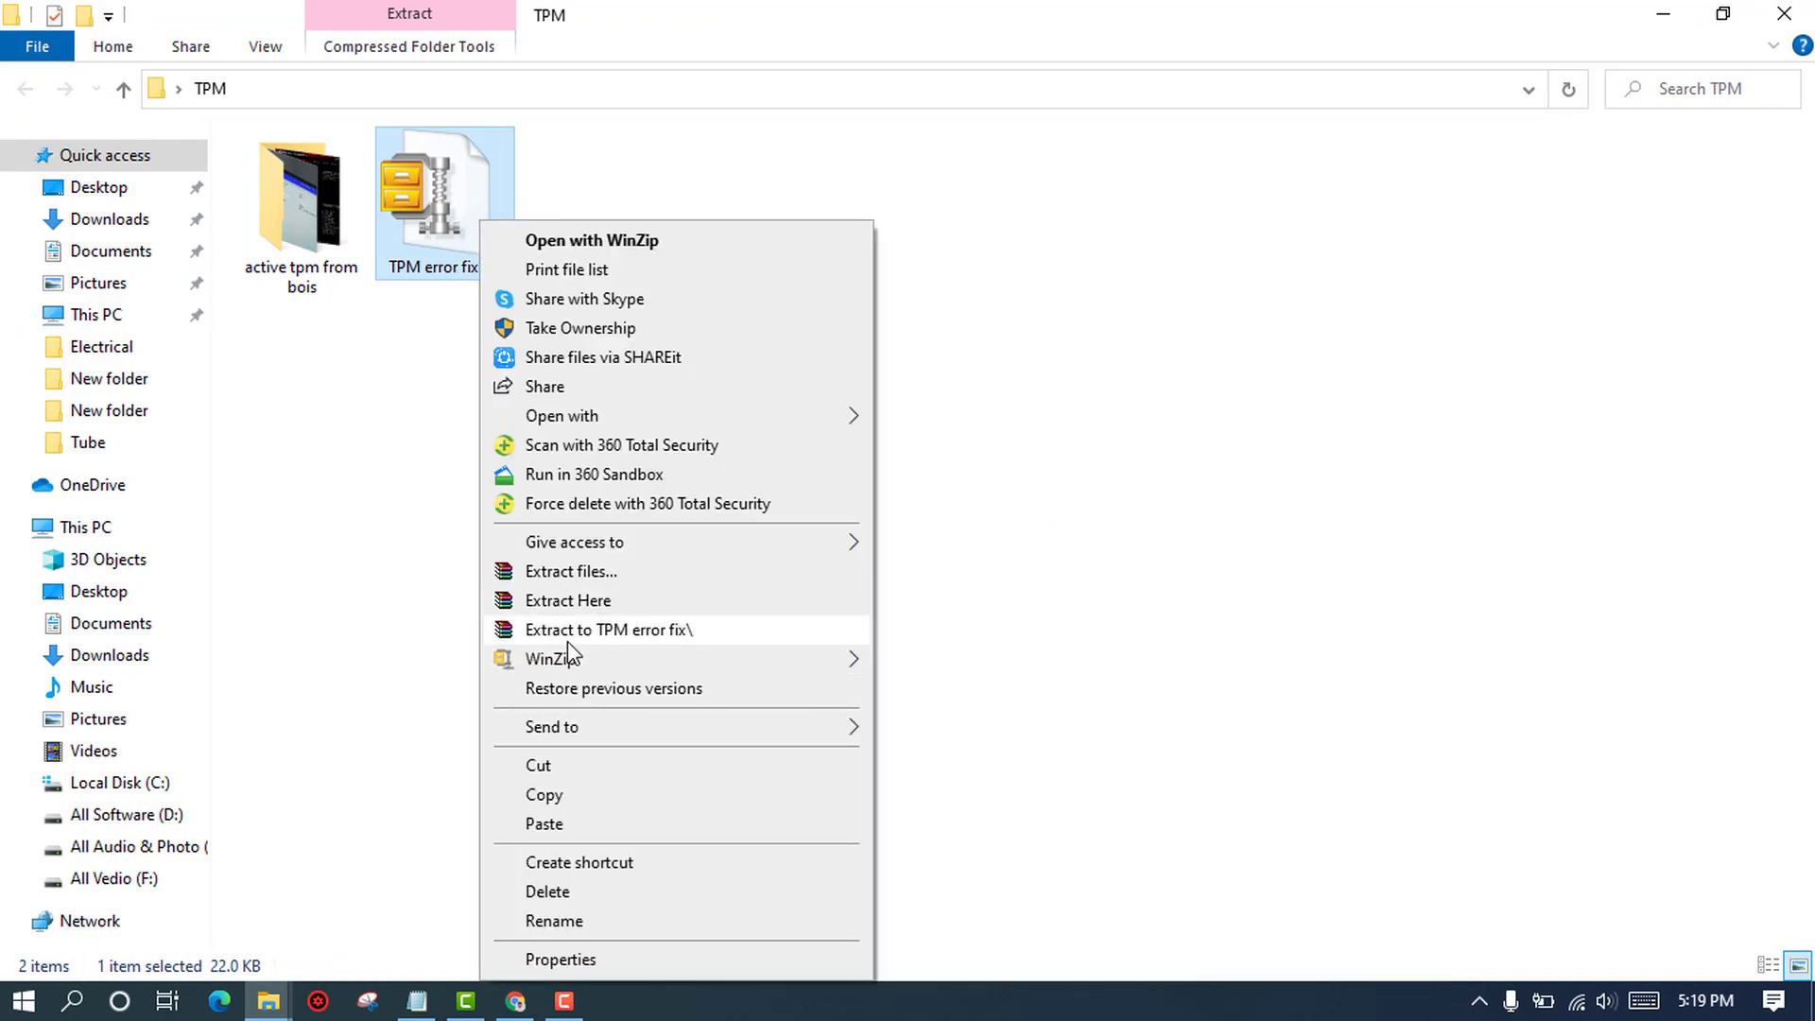
pyautogui.click(532, 603)
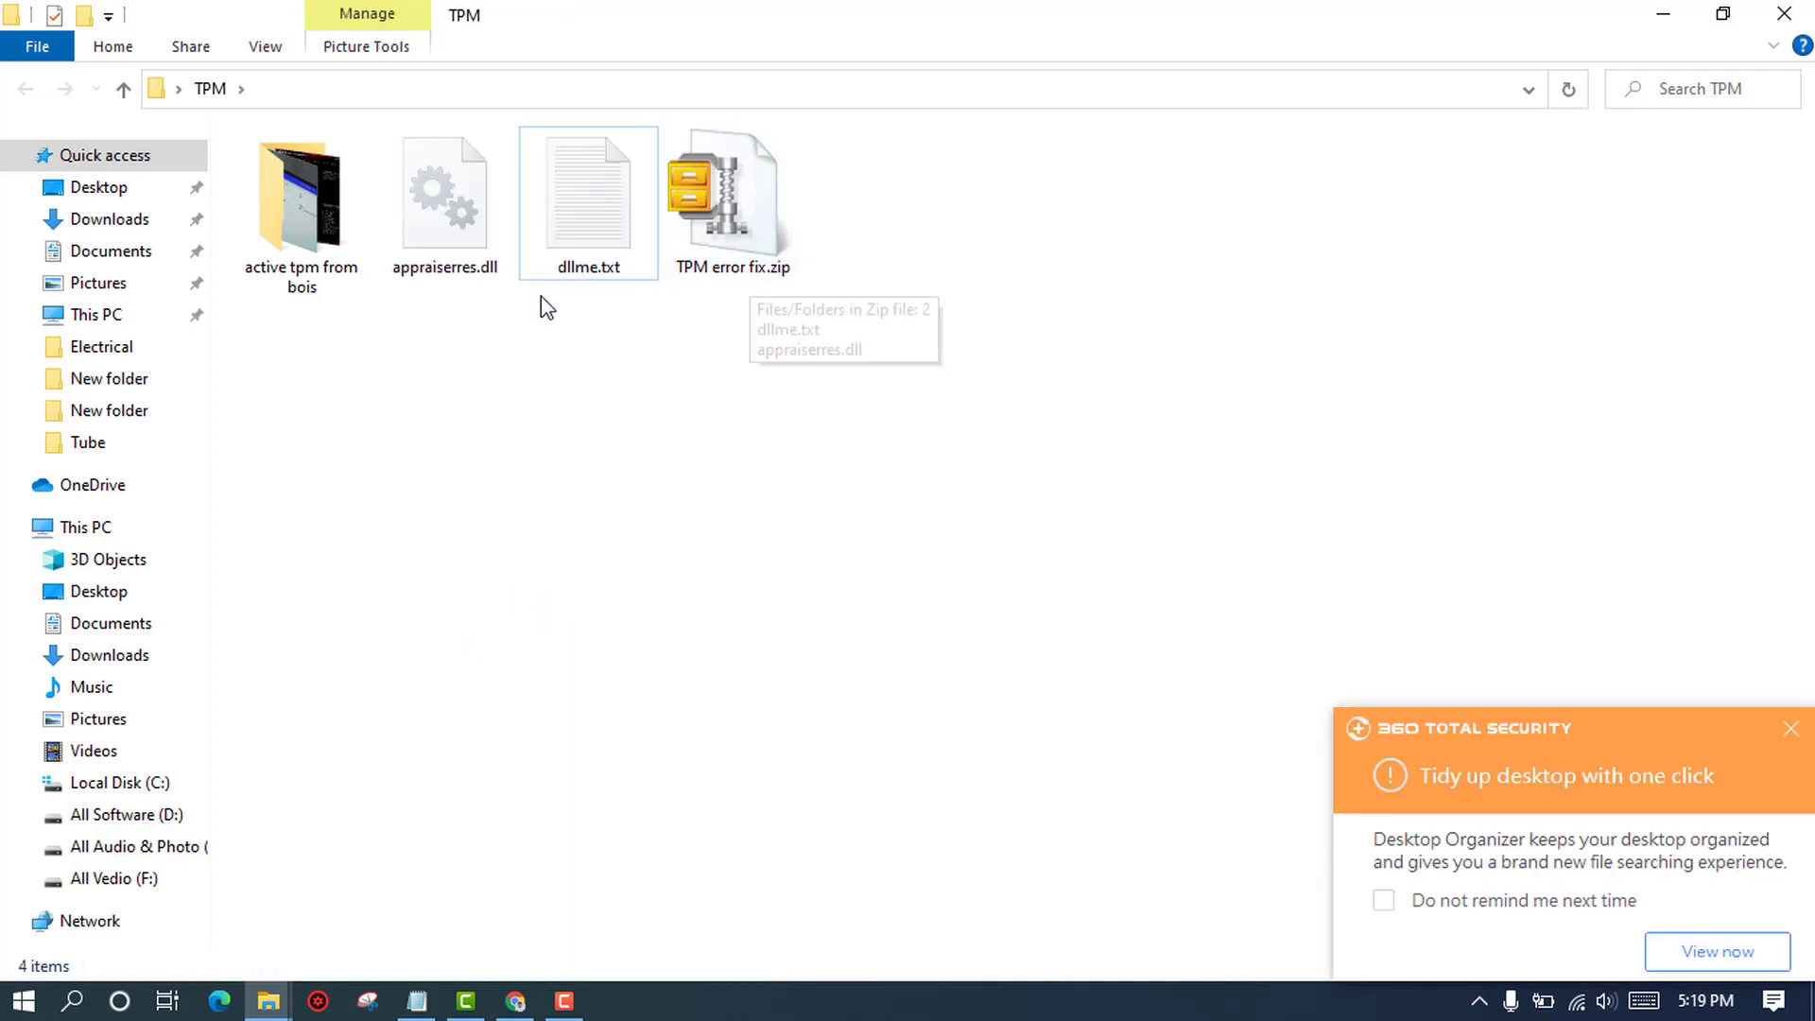
# Copy appraiserres.dll and dllme.txt from the TPM folder into the windows-11 sources folder, replacing the existing appraiserres.dll
pyautogui.moveTo(444, 319); pyautogui.dragTo(591, 247)
pyautogui.rightClick(588, 241)
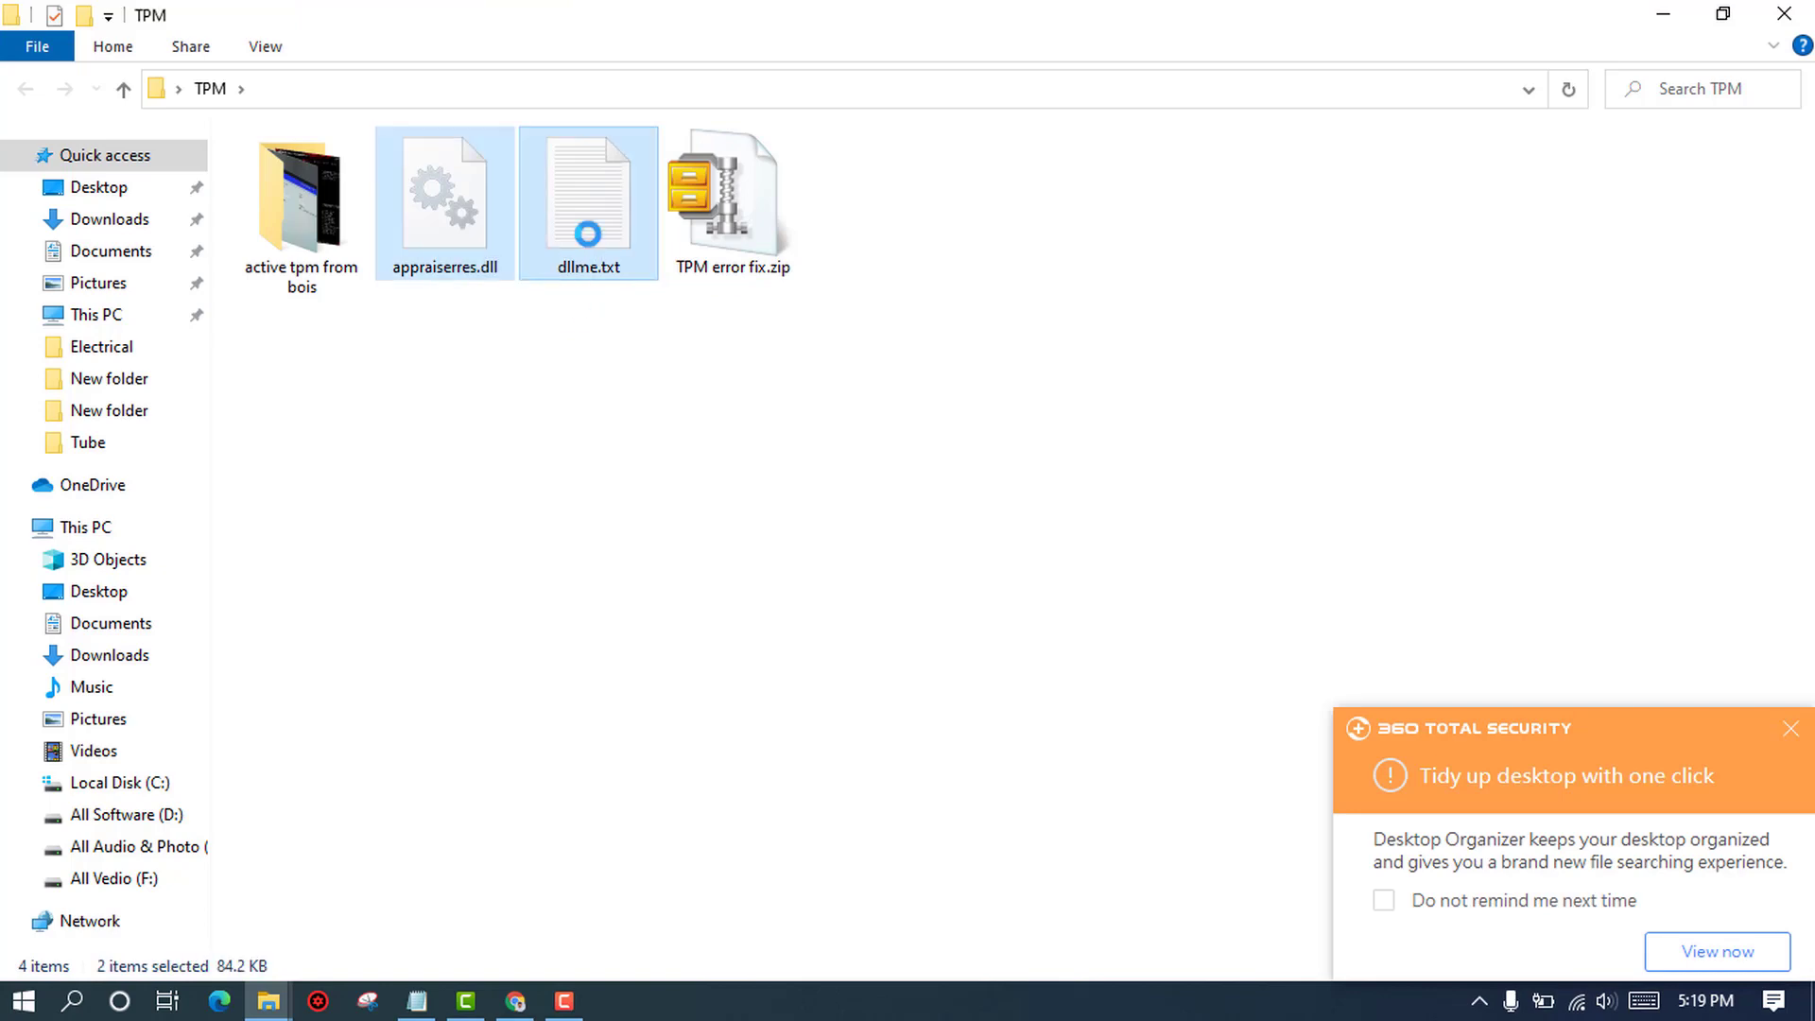
pyautogui.moveTo(695, 657)
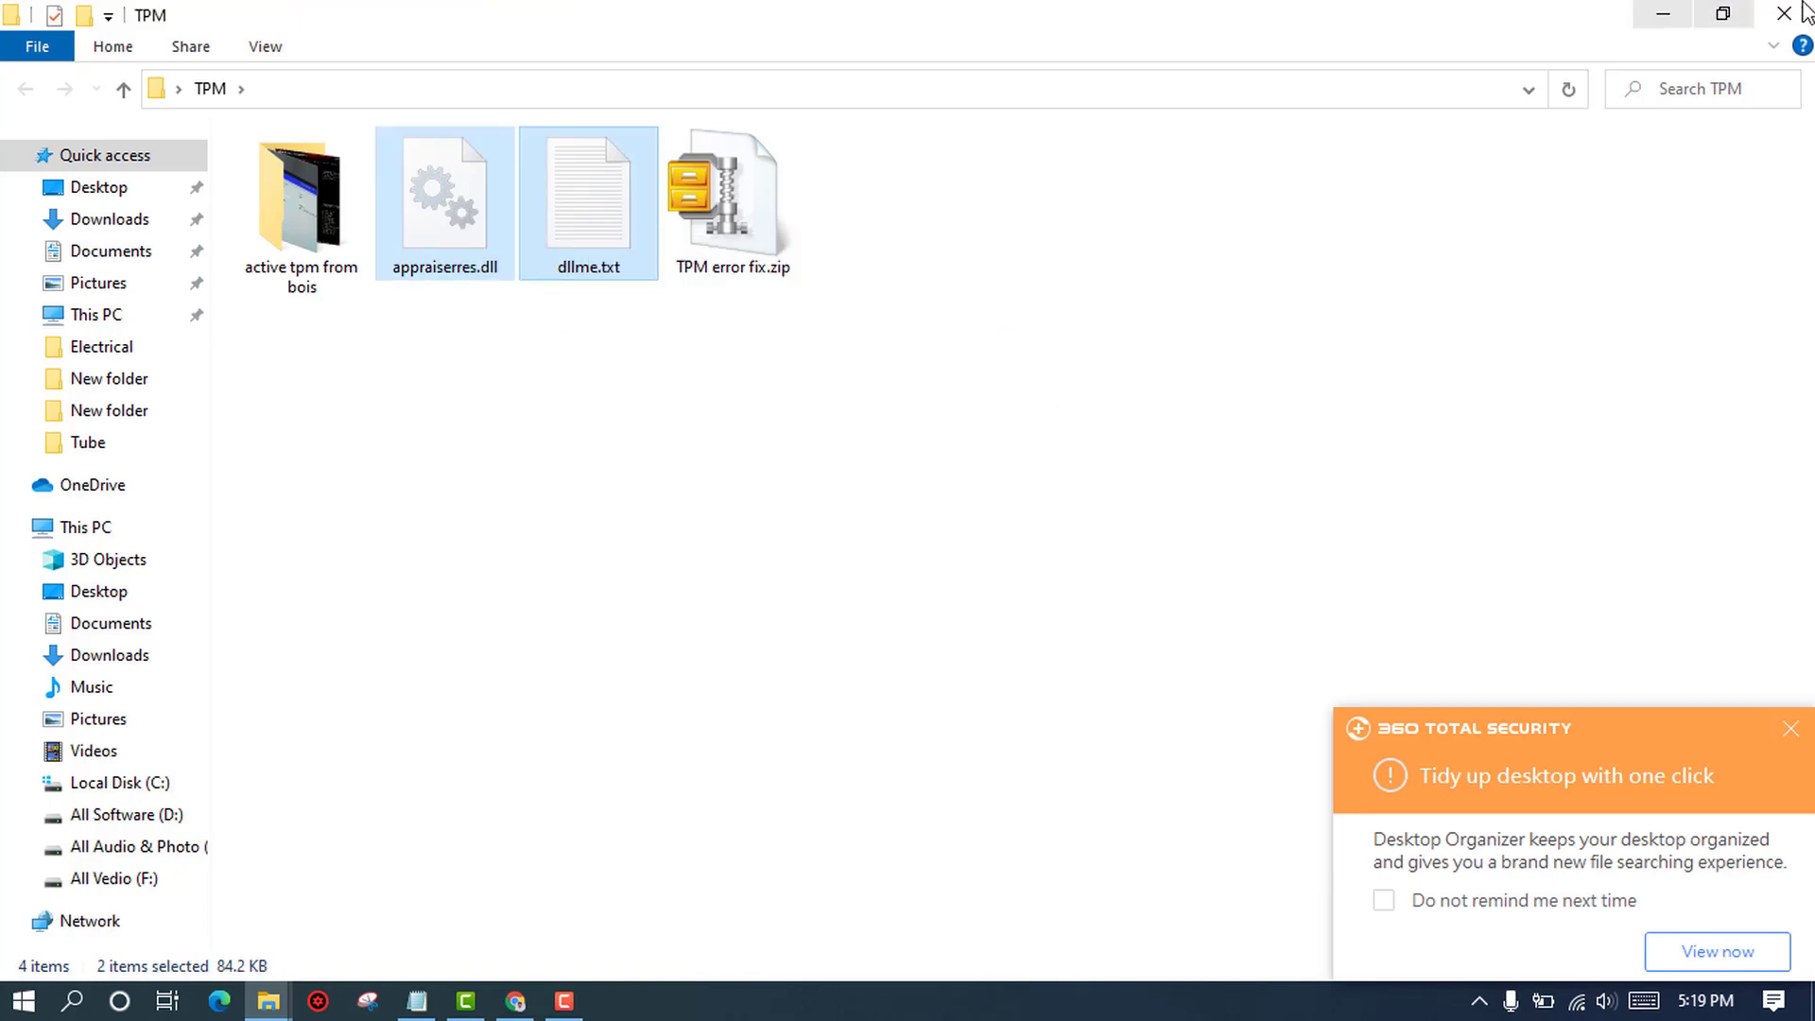
pyautogui.click(269, 1000)
pyautogui.click(409, 890)
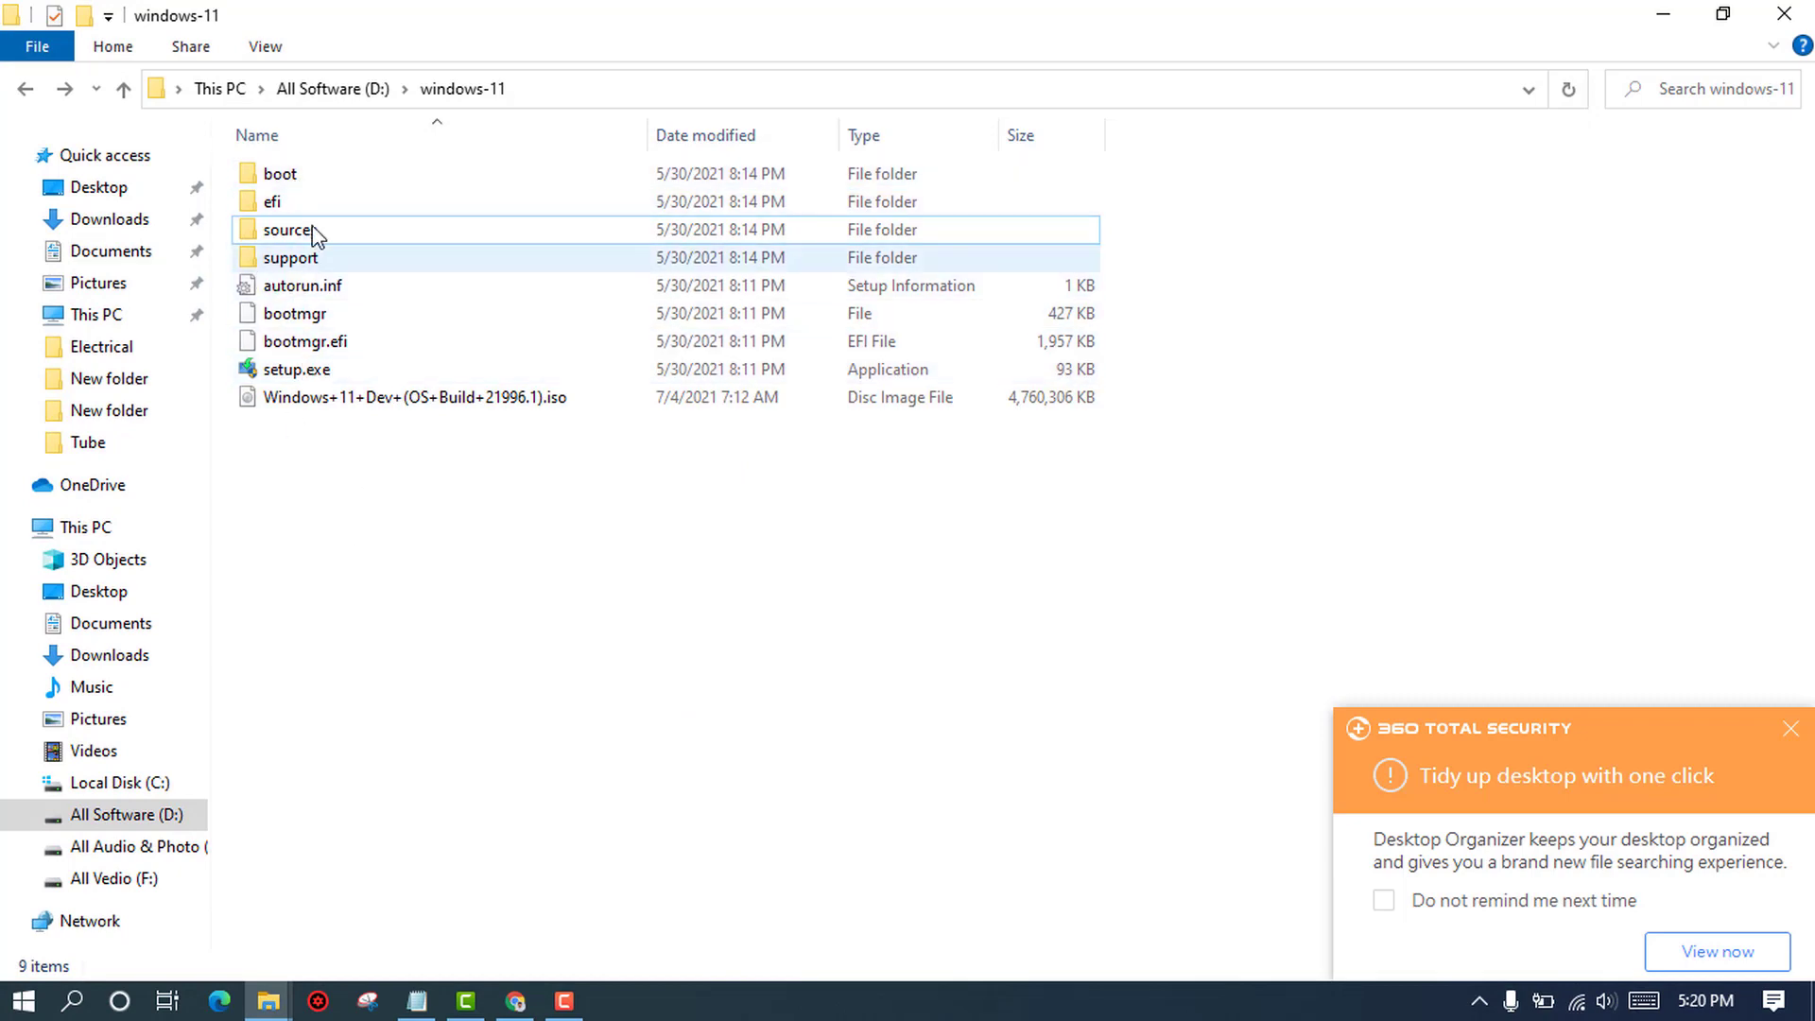
pyautogui.click(298, 233)
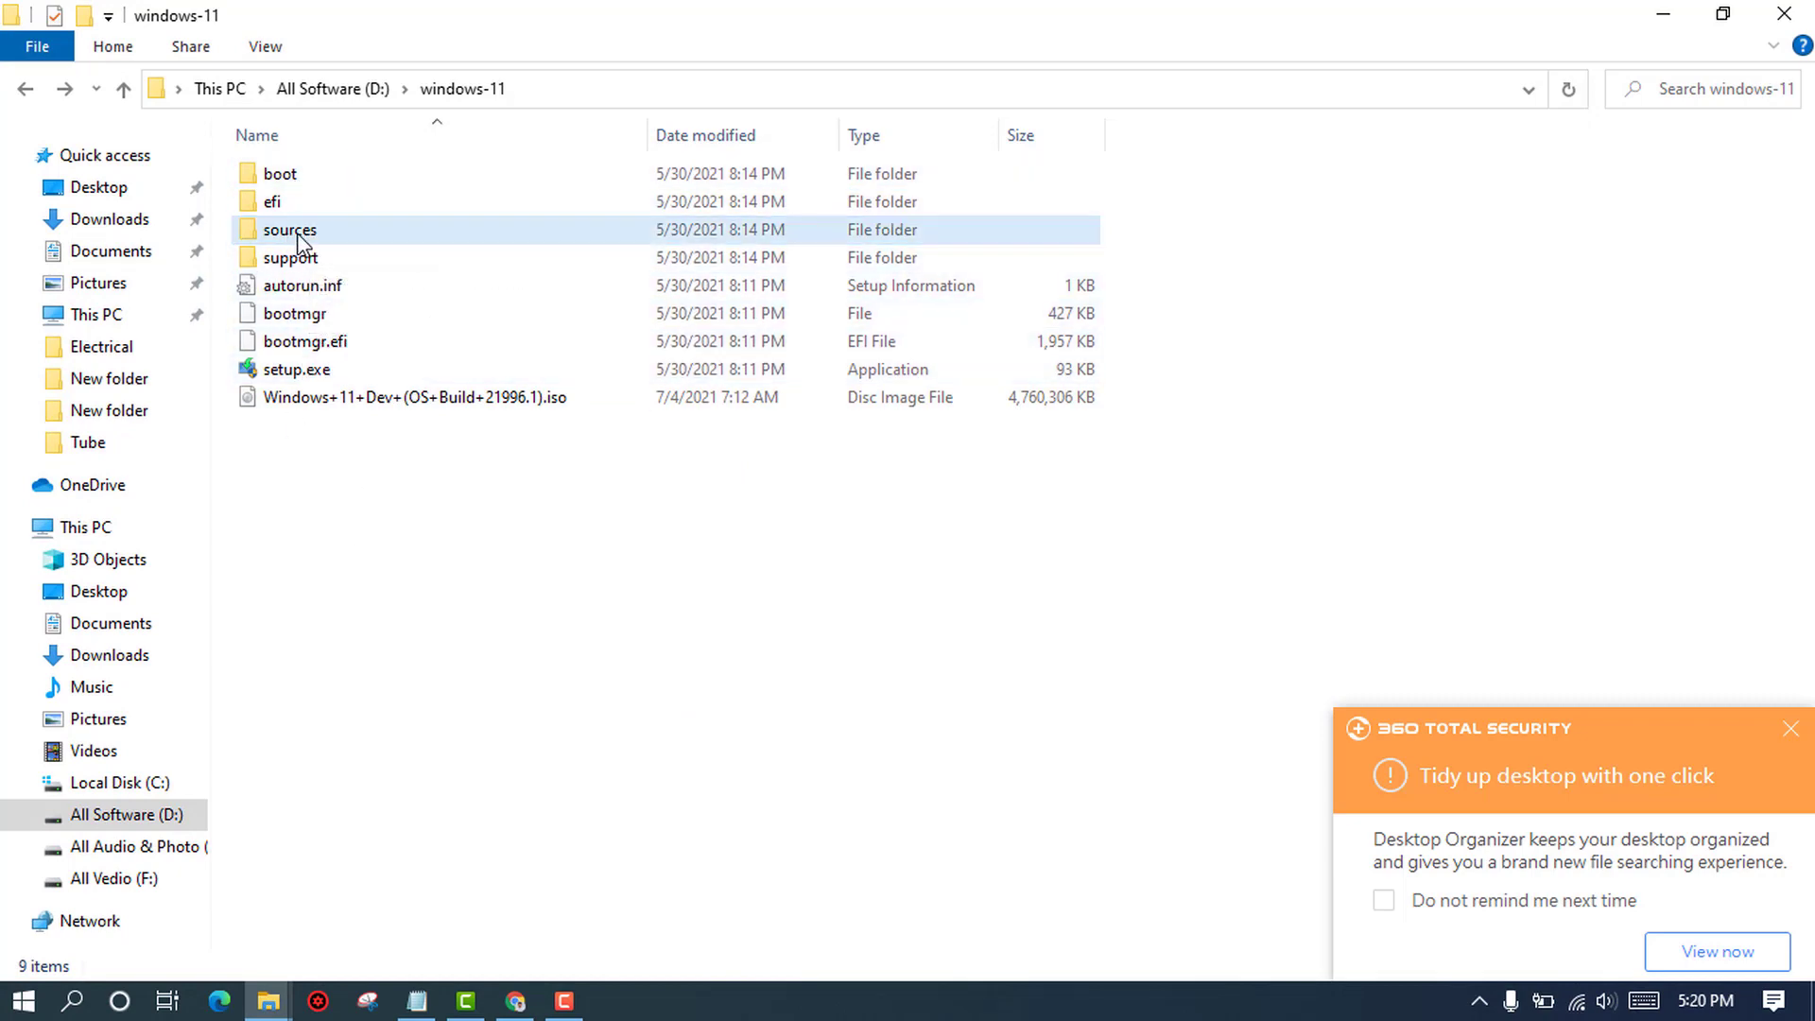
pyautogui.doubleClick(293, 235)
pyautogui.rightClick(1244, 369)
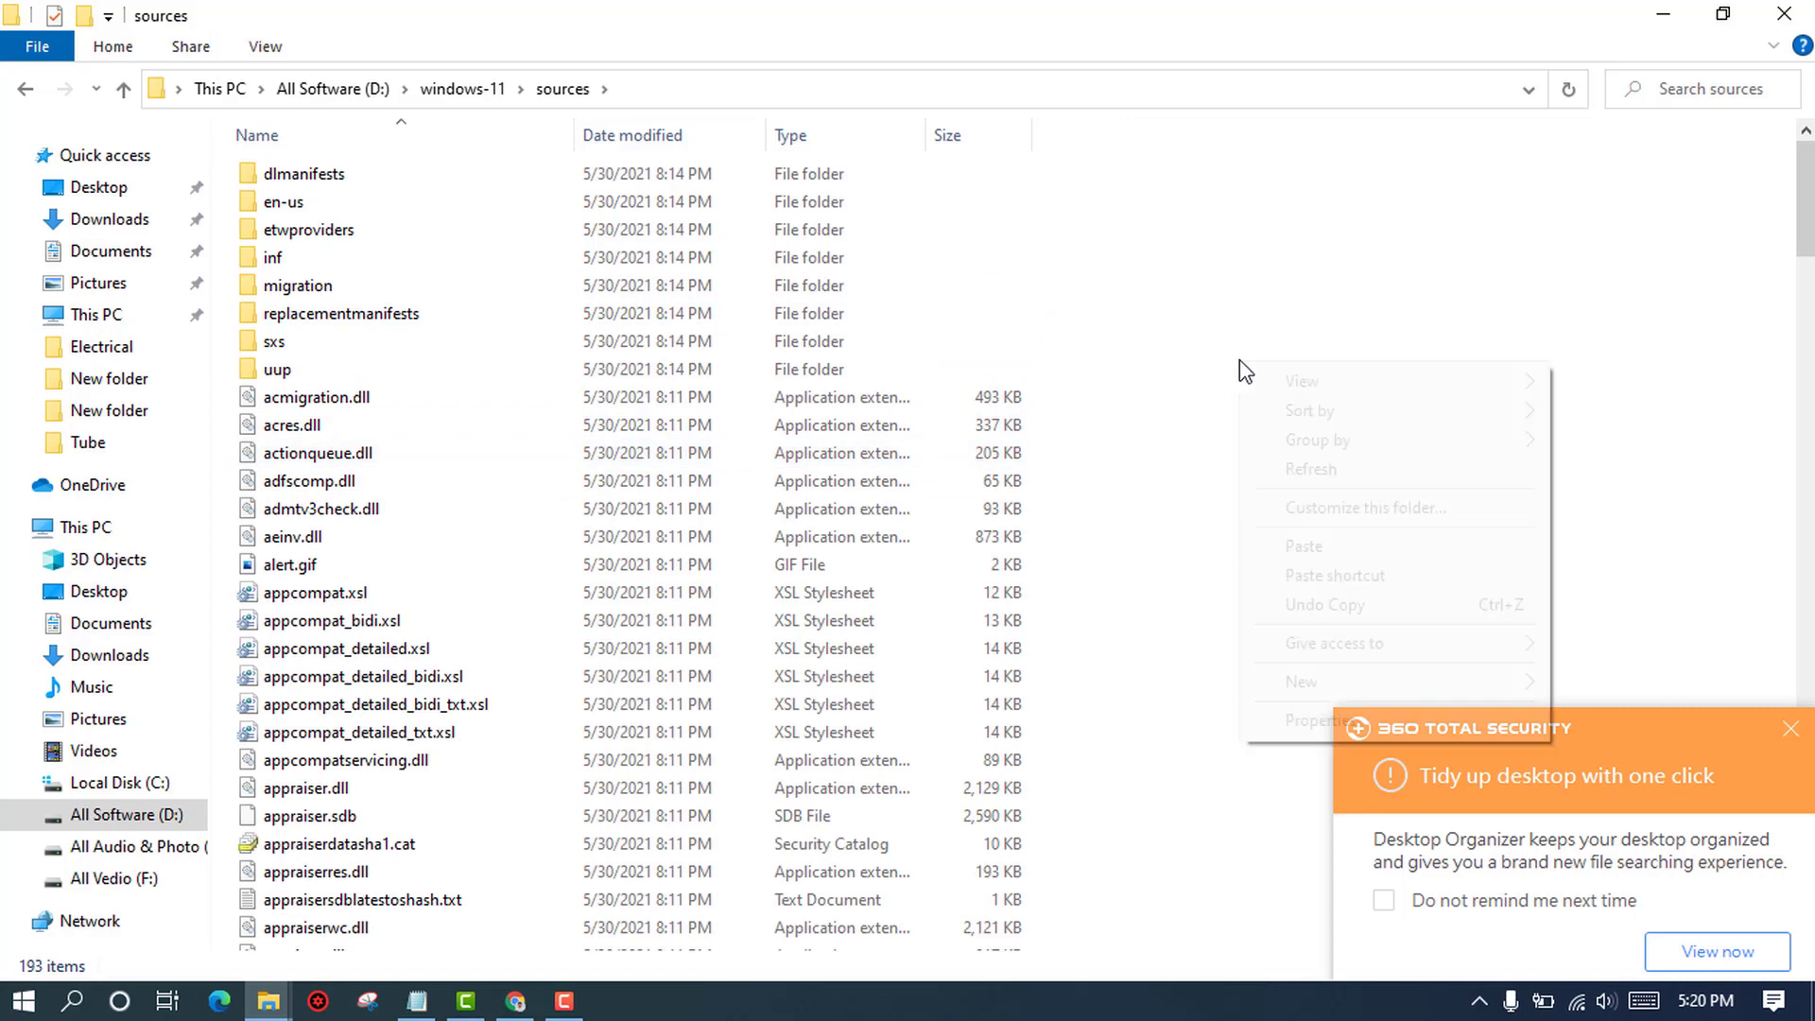
pyautogui.click(1302, 547)
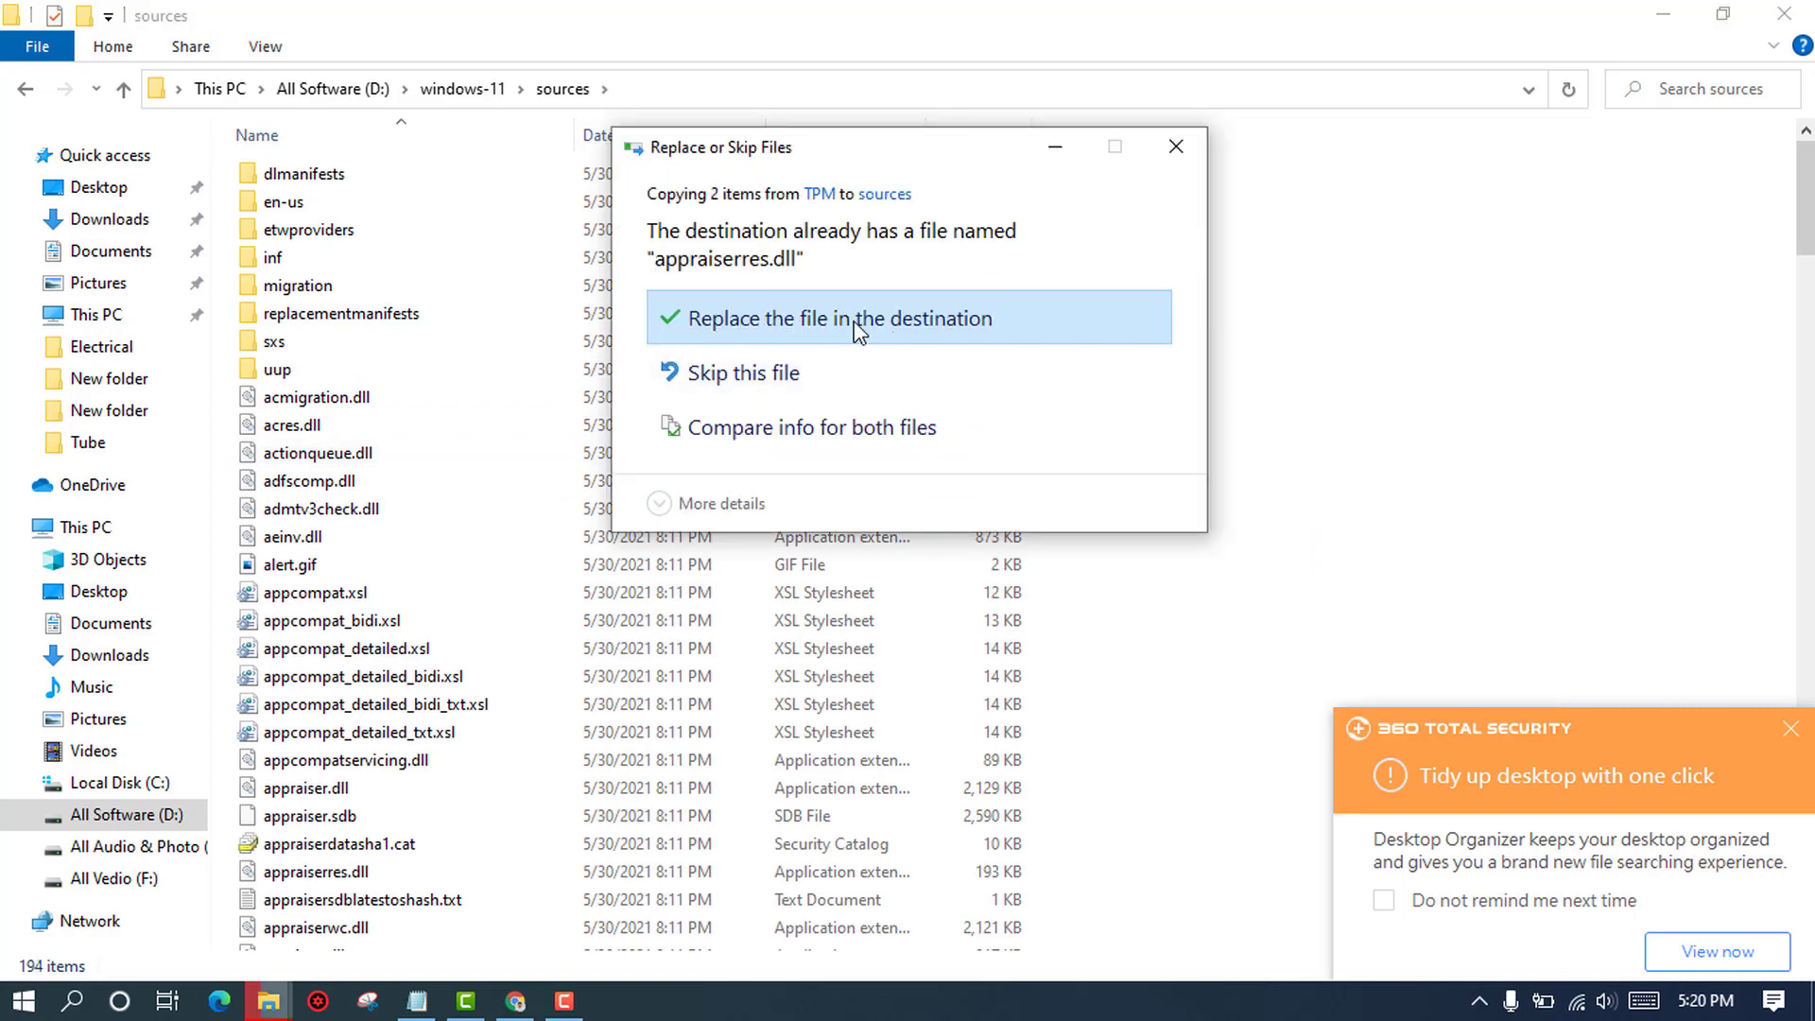
pyautogui.click(747, 326)
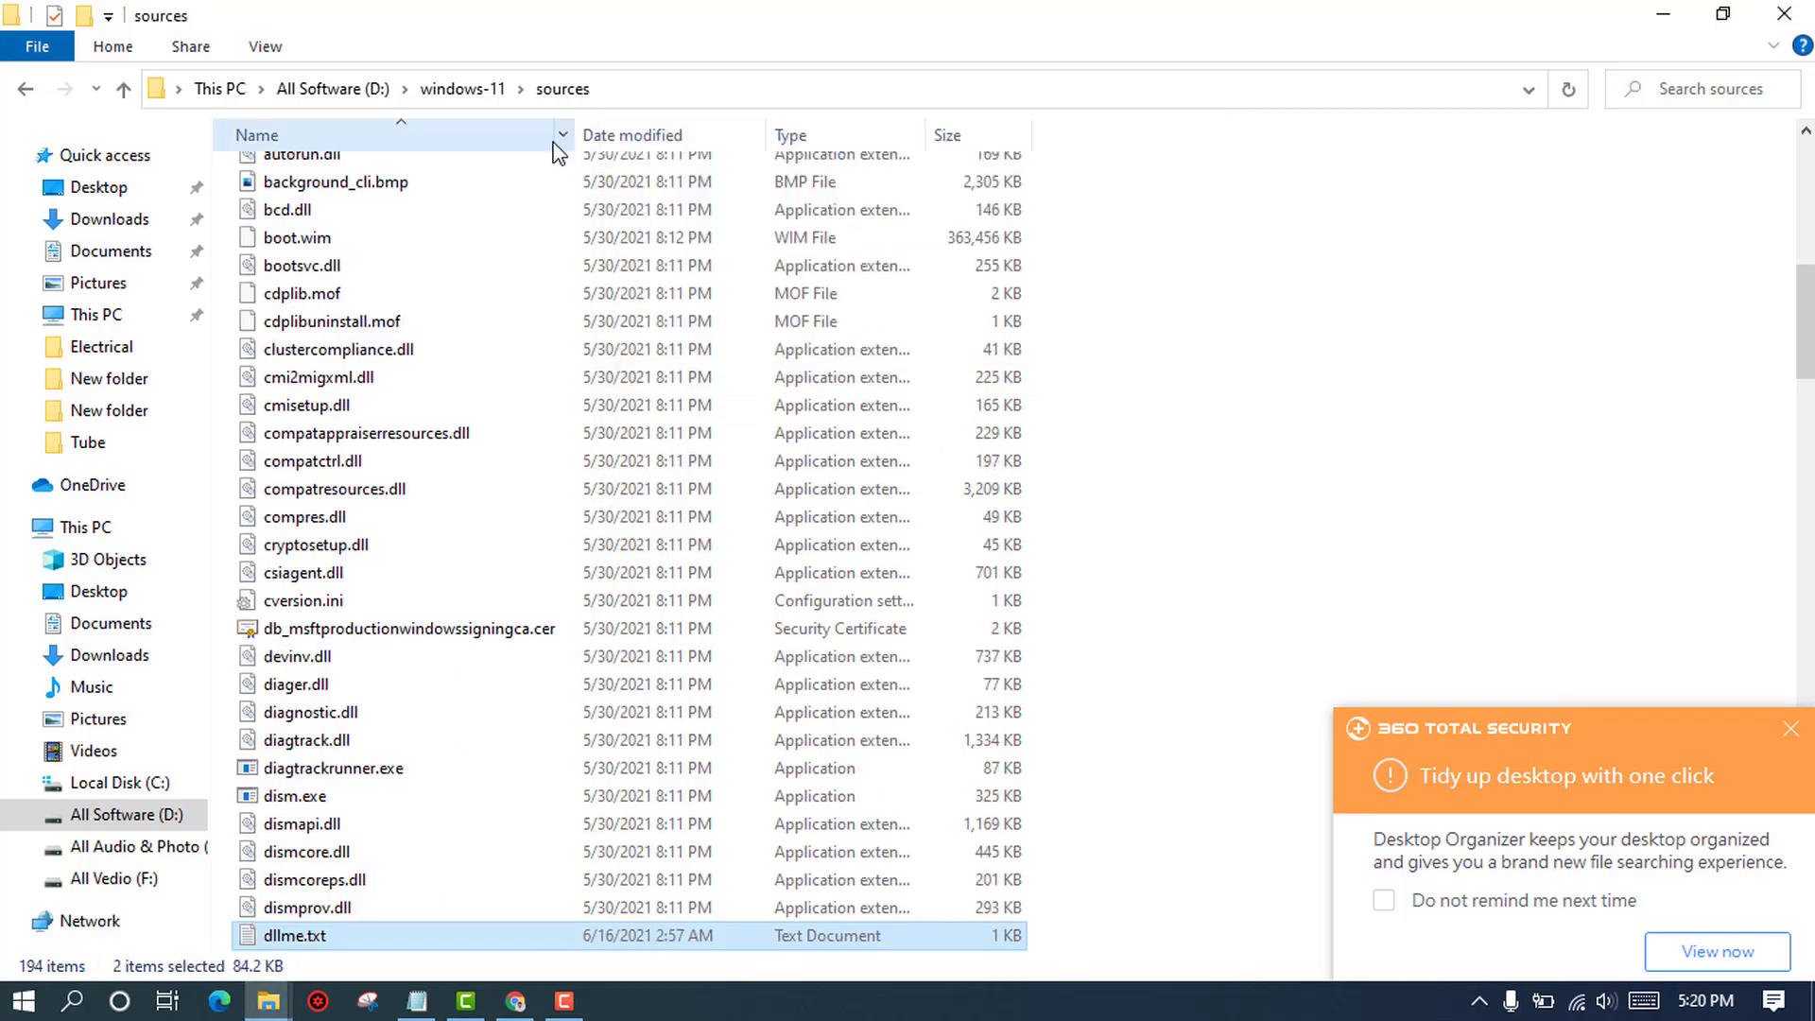
# Launch setup.exe from the windows-11 folder and continue past the Install Windows 11 page
pyautogui.click(472, 89)
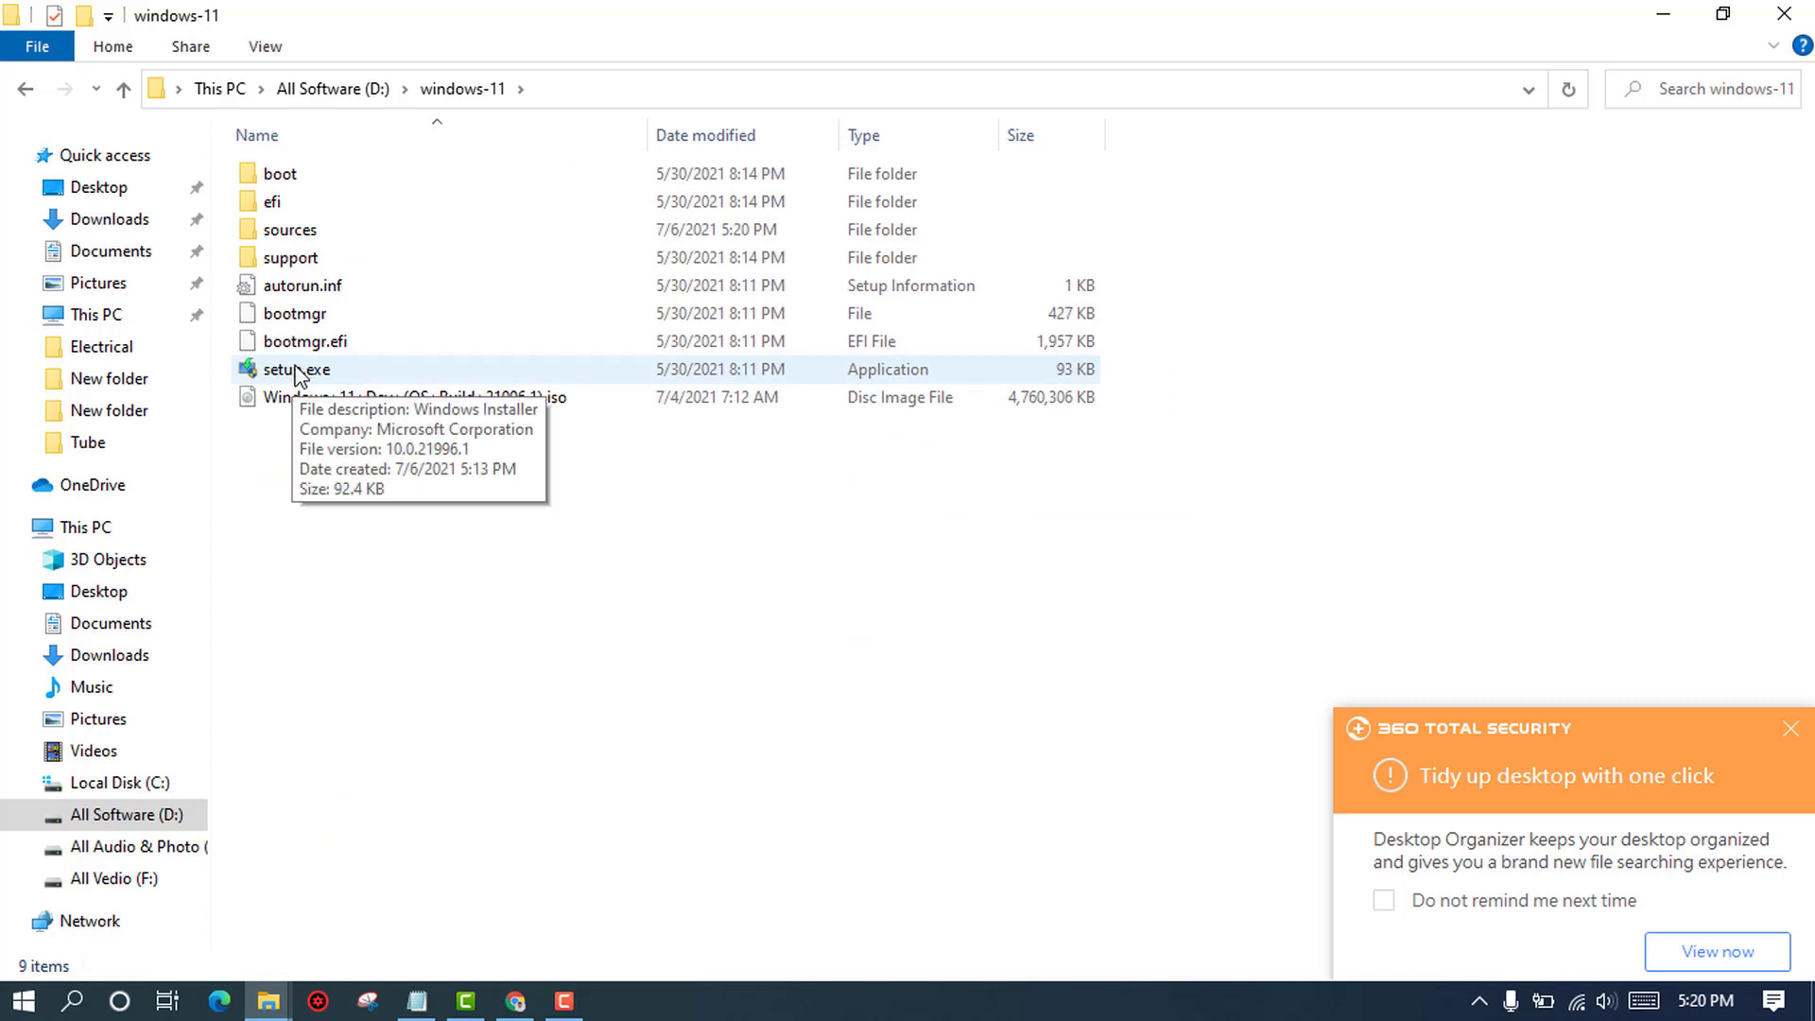
pyautogui.click(298, 372)
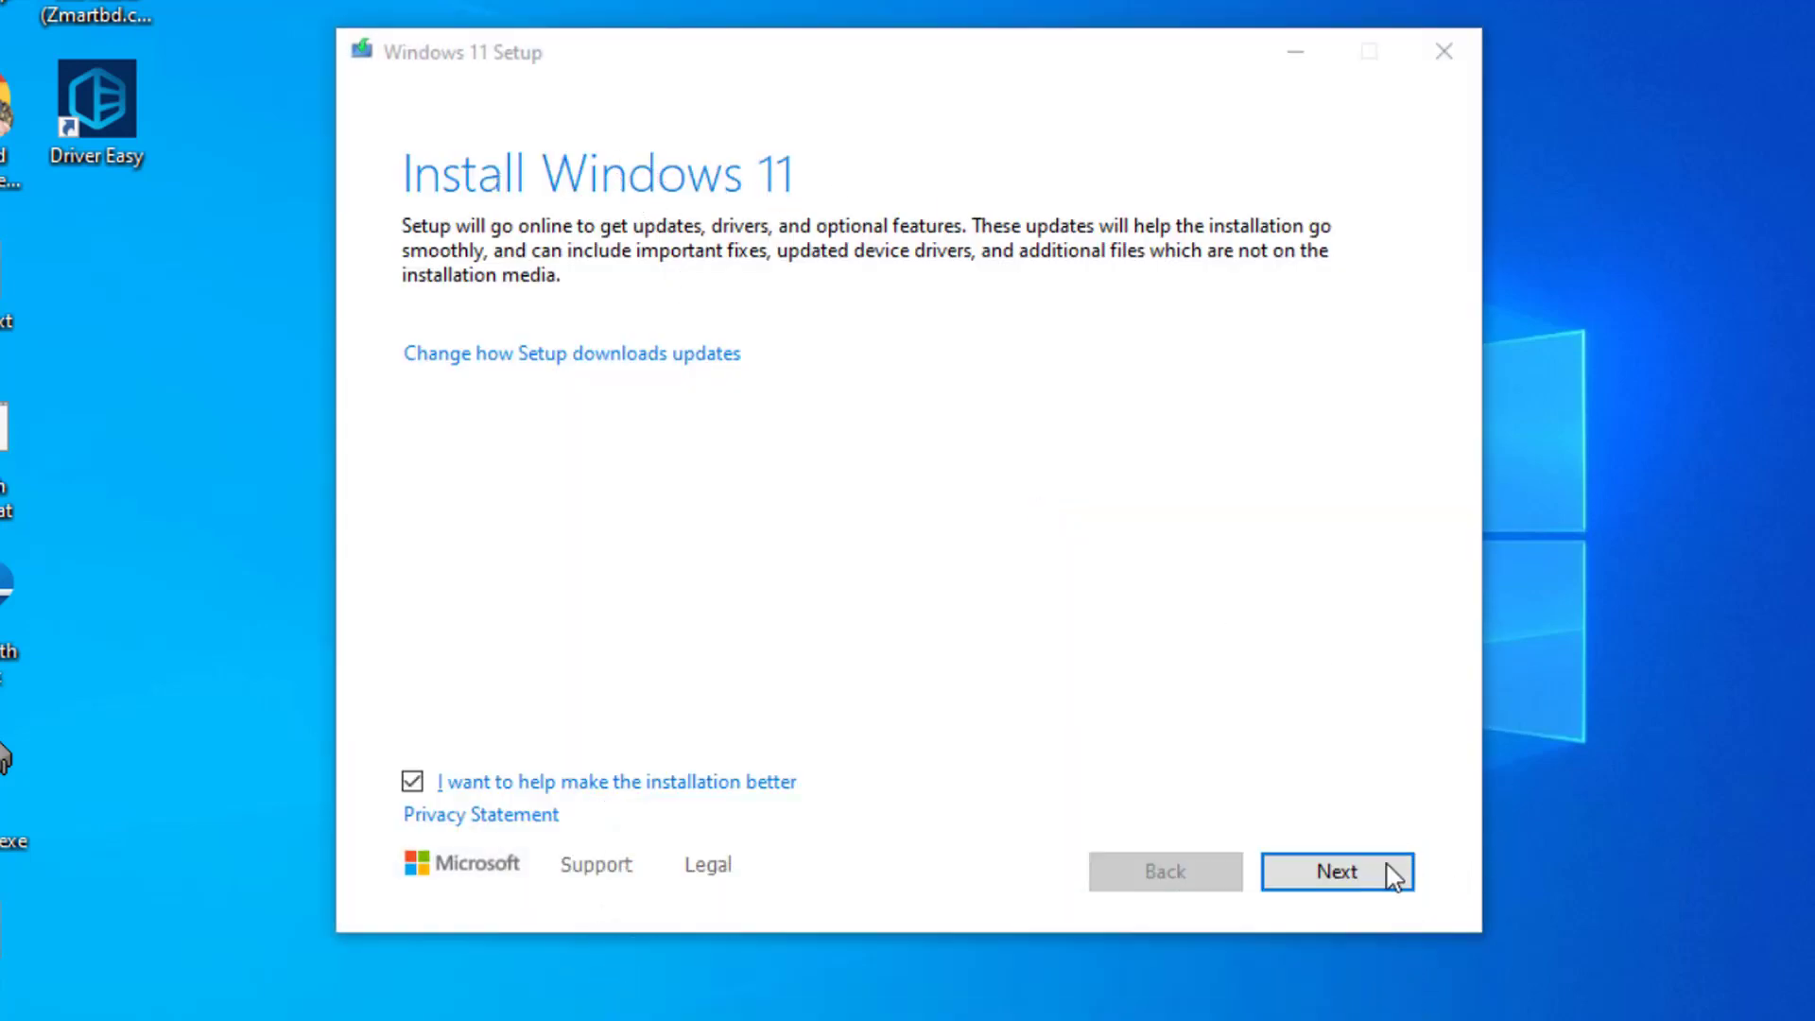
pyautogui.click(1393, 871)
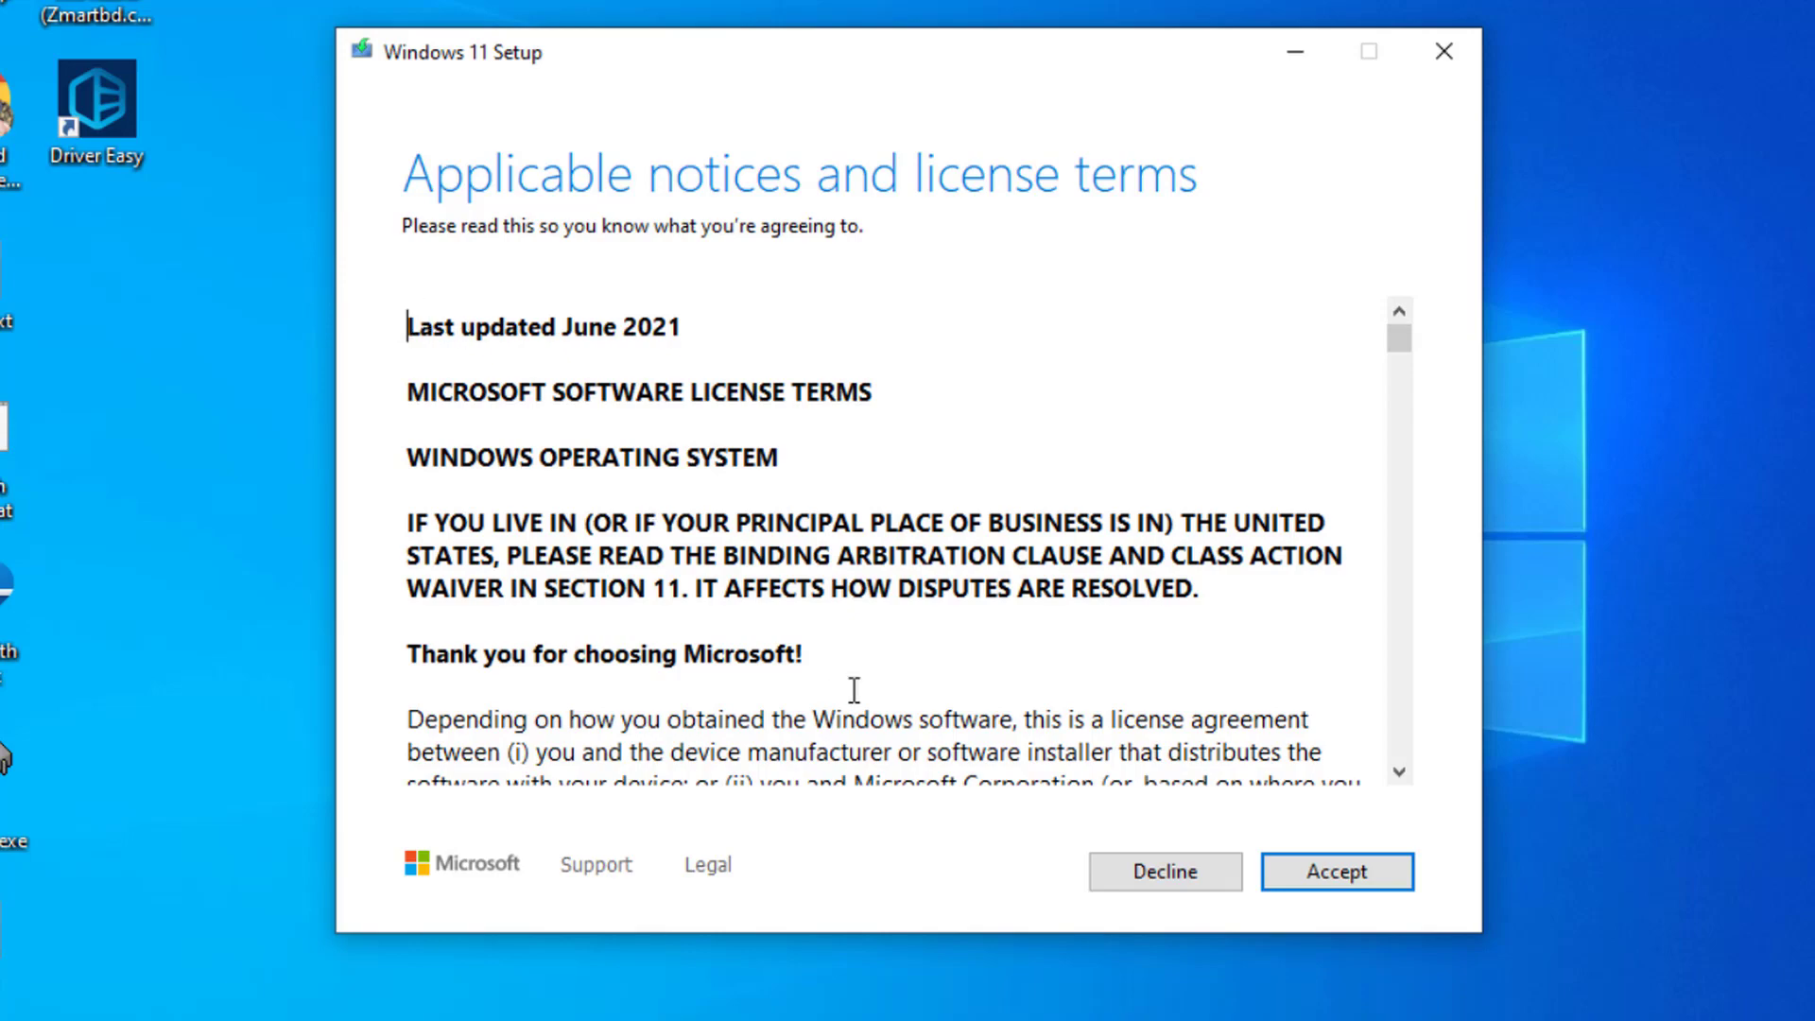
# Look through the Windows 11 license terms and accept them
pyautogui.moveTo(471, 391); pyautogui.dragTo(1216, 761)
pyautogui.click(1216, 761)
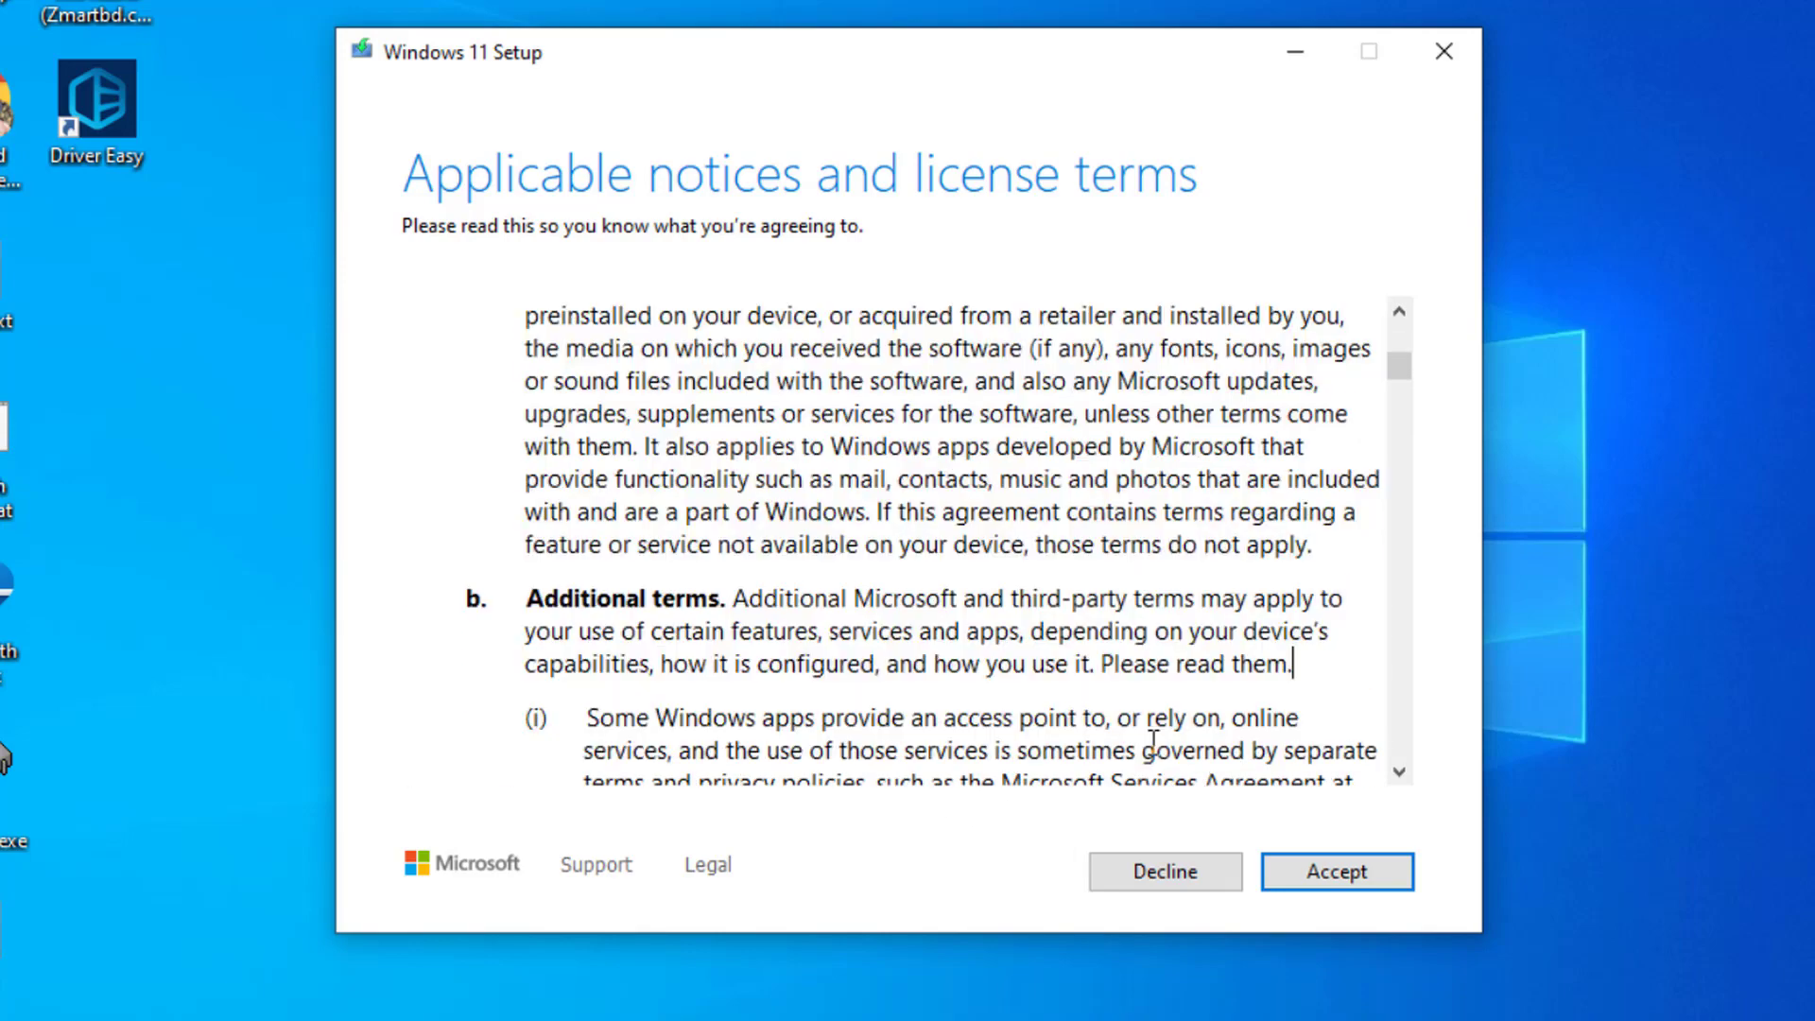
pyautogui.click(1340, 881)
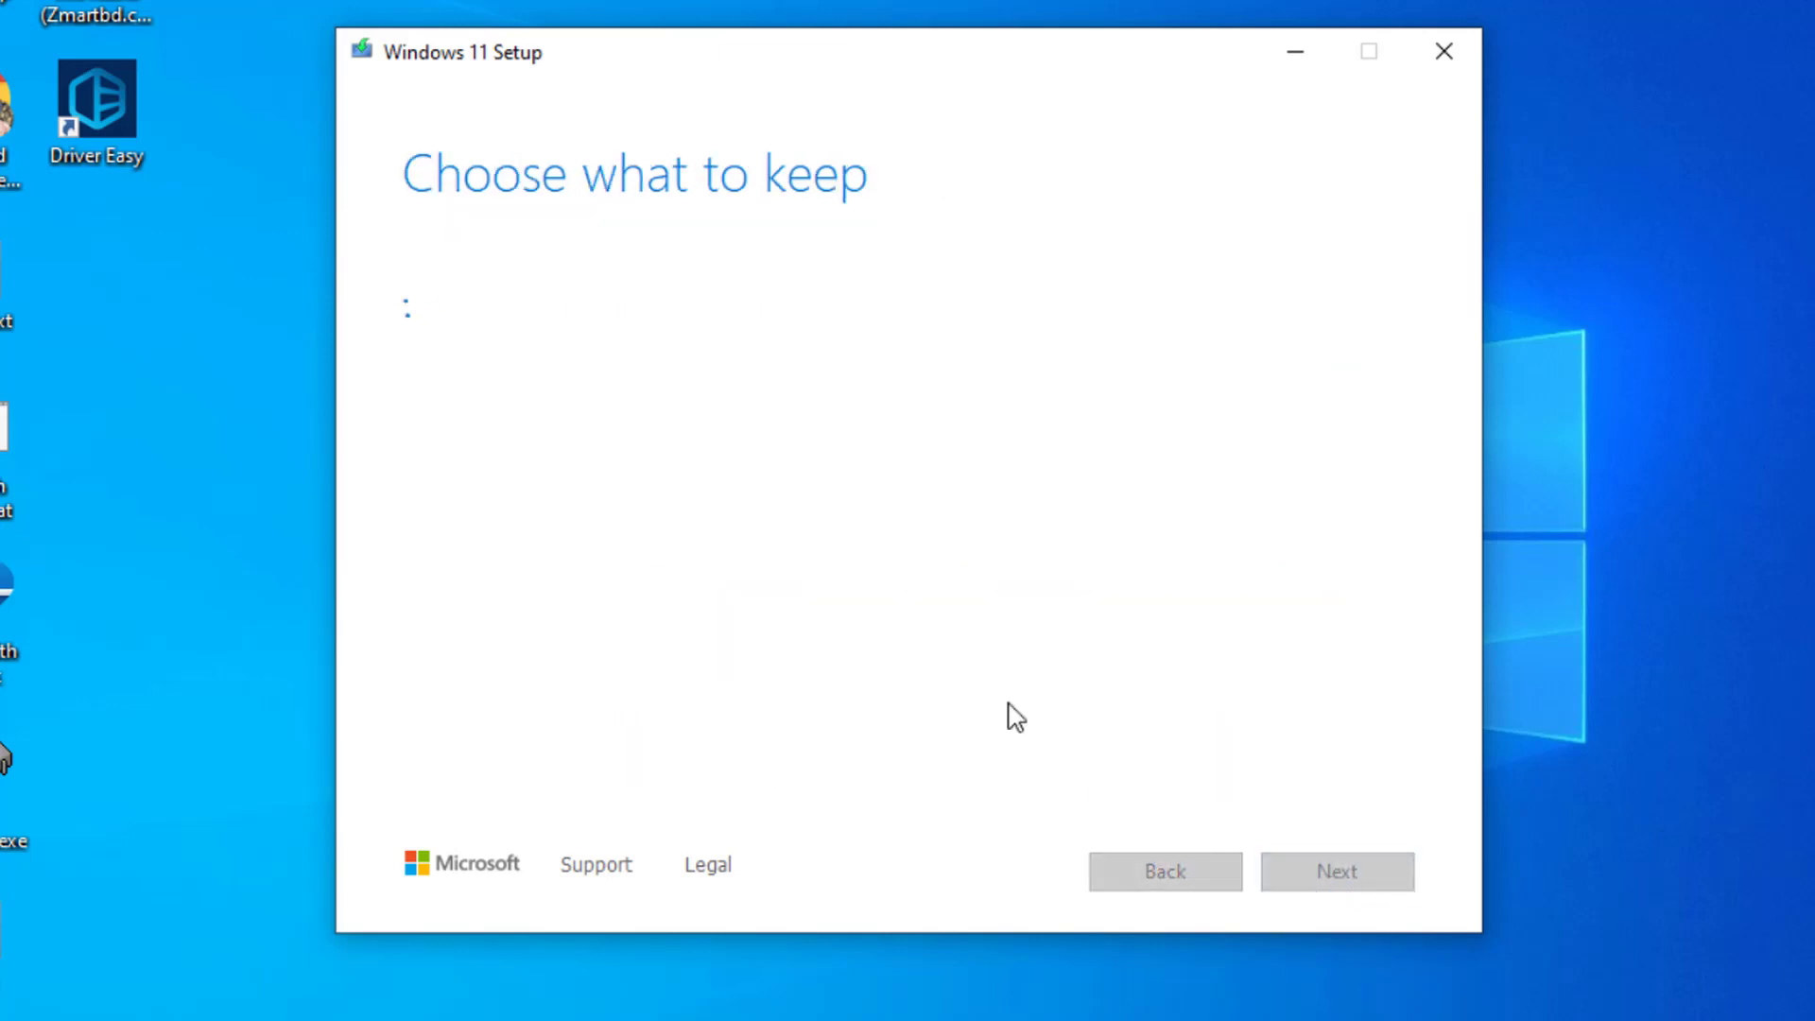